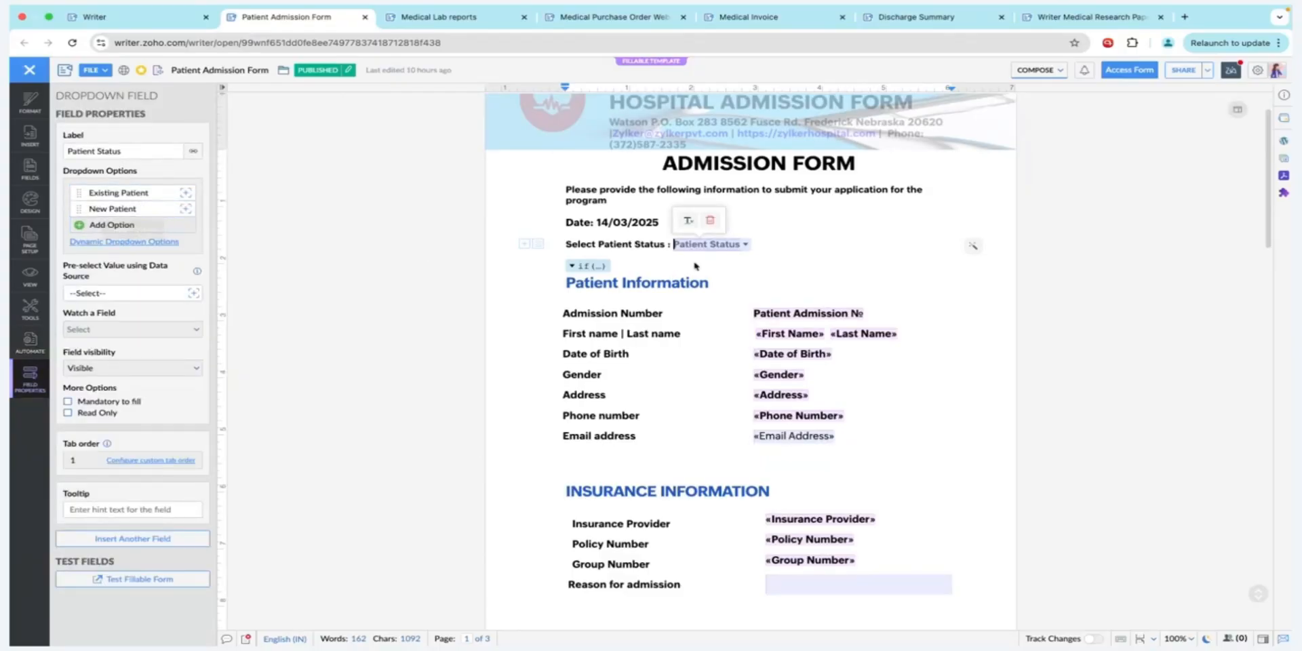
# Expand the if condition below the Patient Status field and examine the matching else block for new patients
pyautogui.click(571, 266)
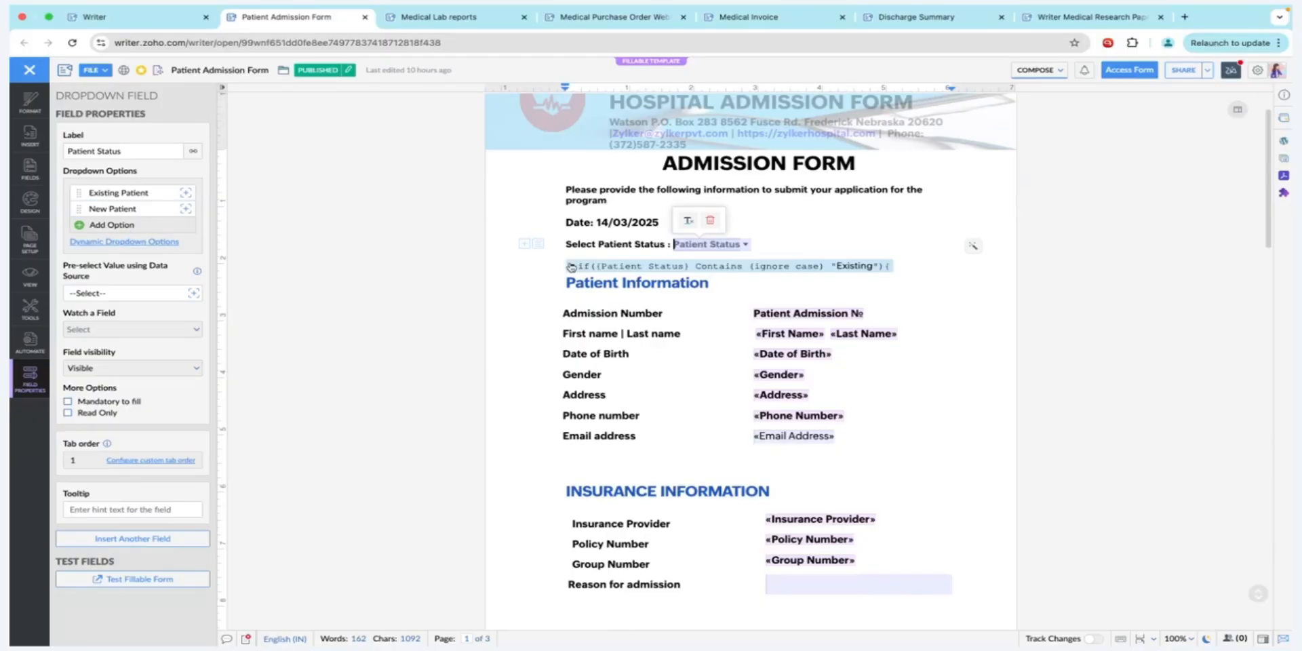
pyautogui.scroll(-10, 691, 407)
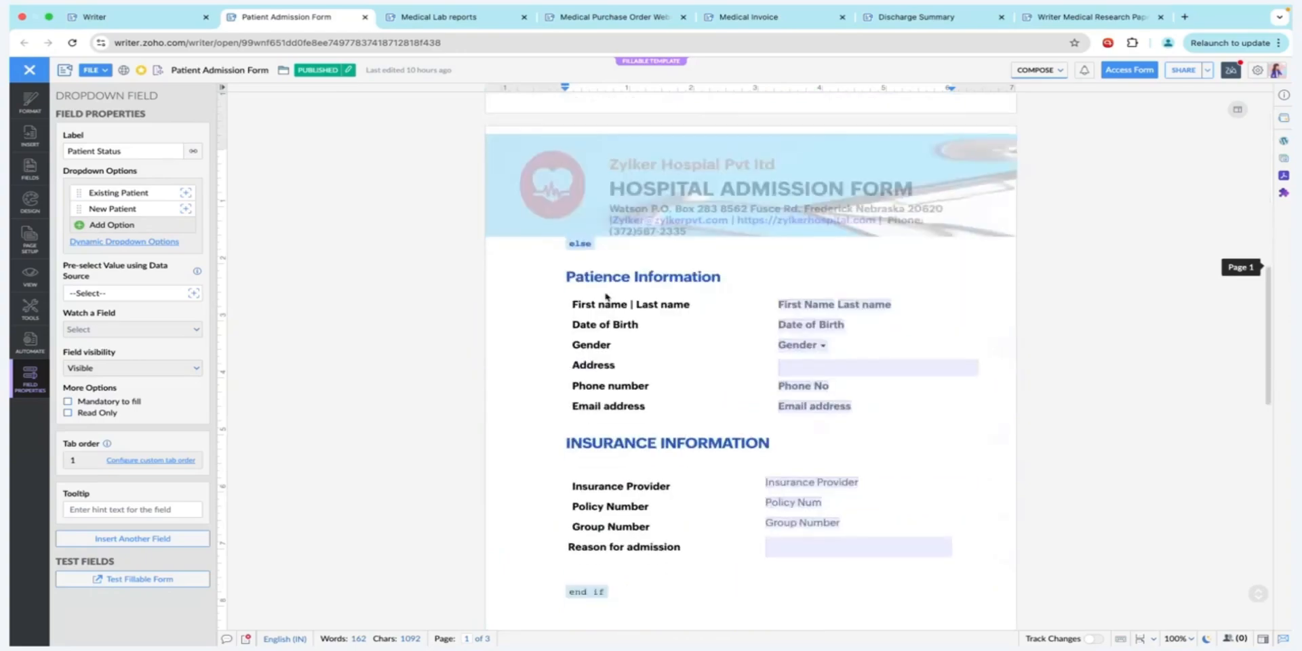
pyautogui.click(593, 239)
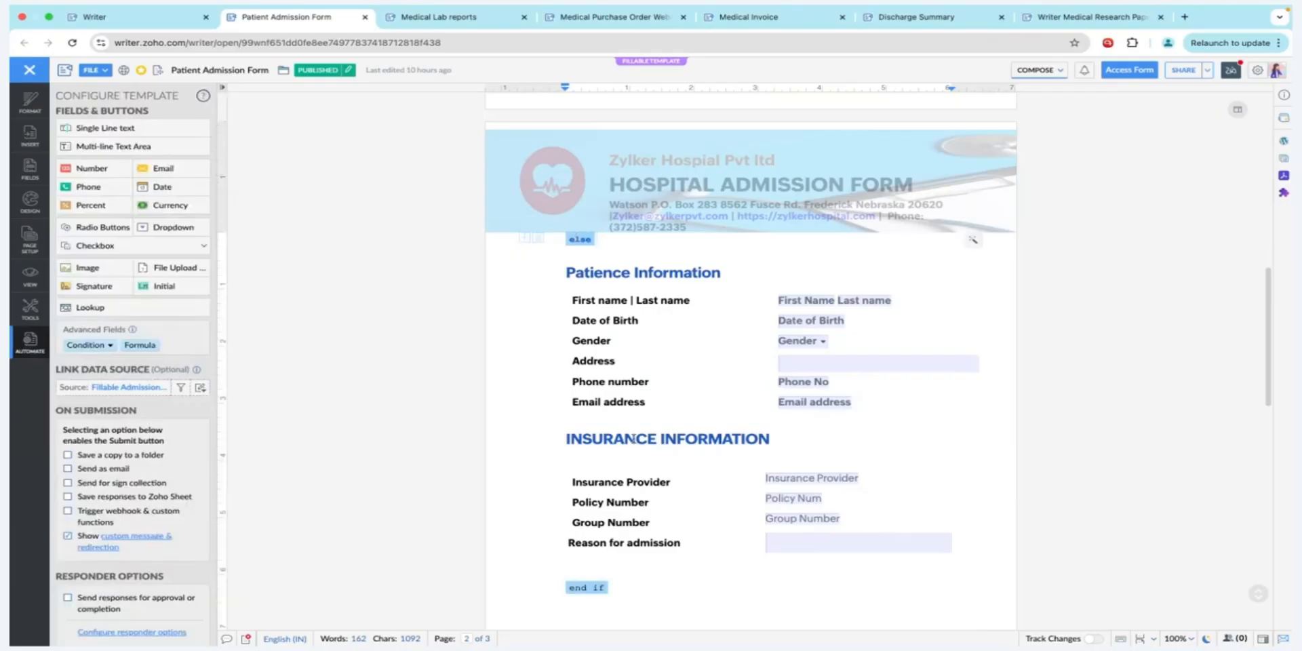
# Open the linked Fillable Admission Form Sheet data source in Zoho Sheet, highlight its patient admission numbers, and return to the form template
pyautogui.click(124, 386)
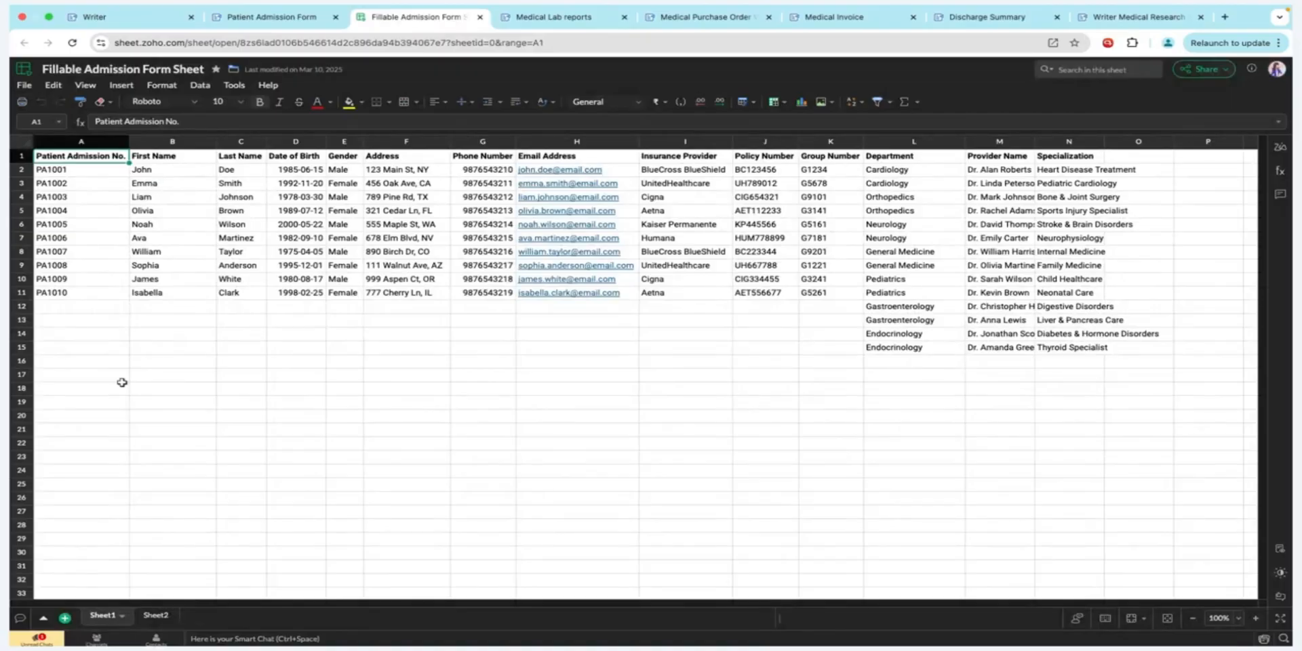
pyautogui.moveTo(71, 169); pyautogui.dragTo(79, 286)
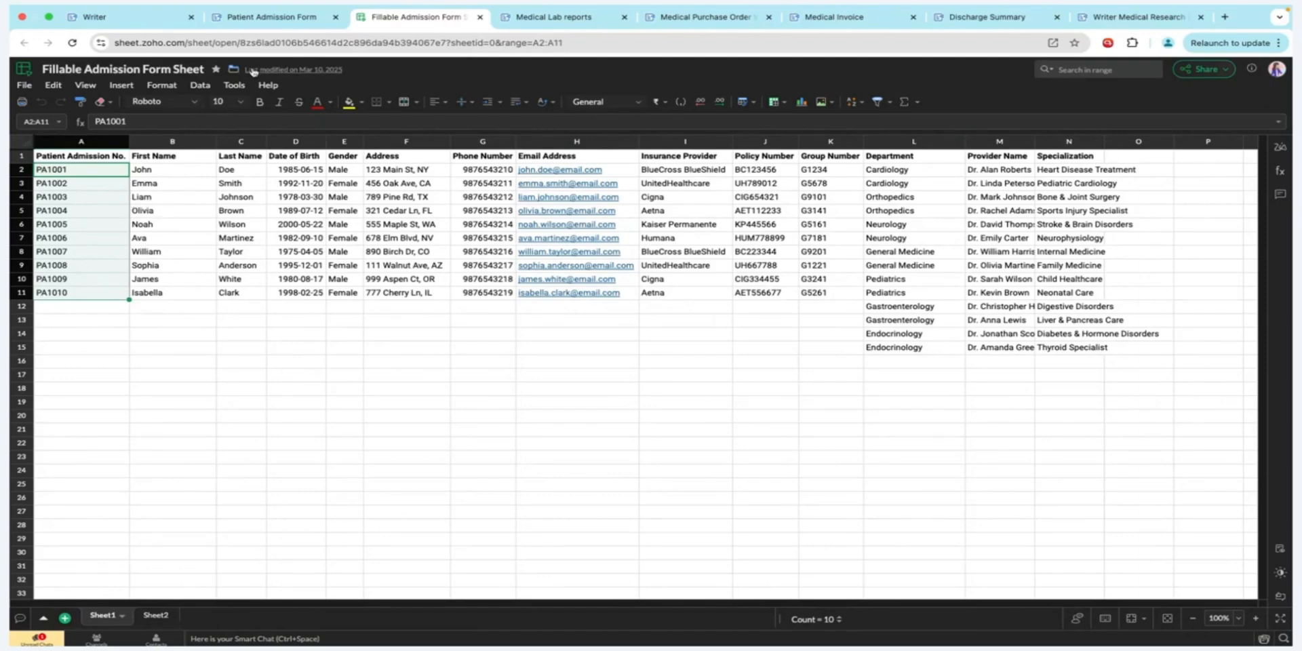
pyautogui.click(260, 27)
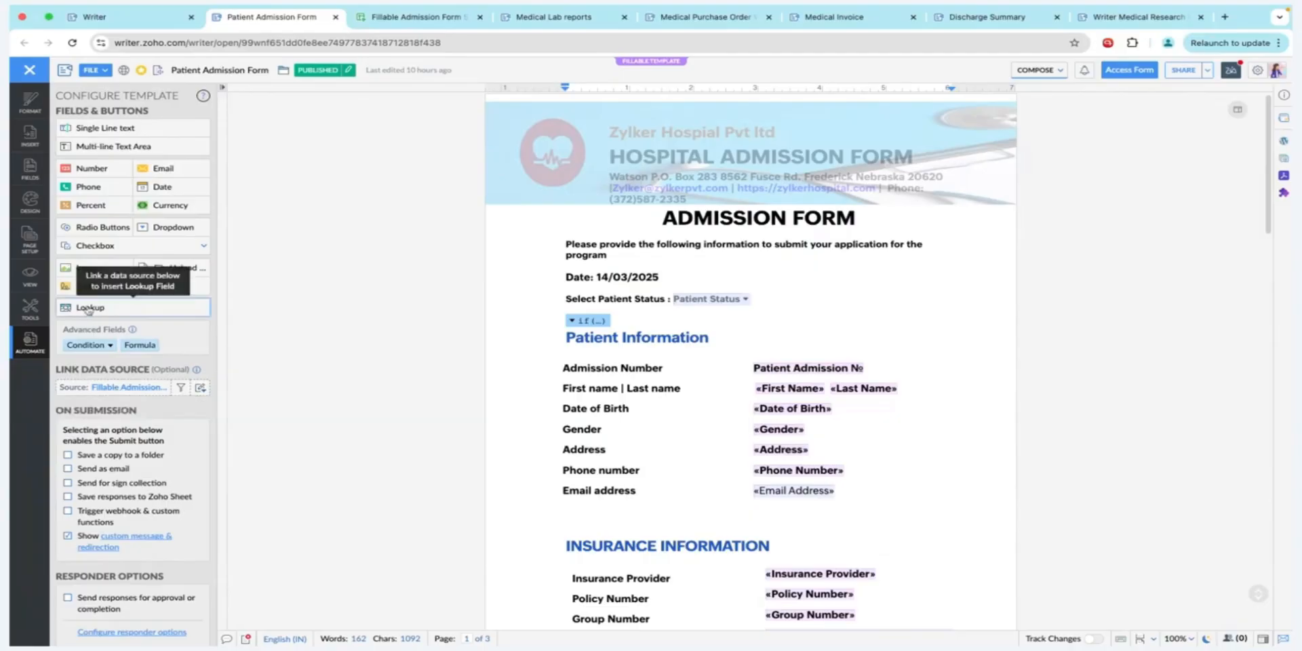
# Examine the lookup properties of the Patient Admission No. and First Name fields in the Patient Information table
pyautogui.click(827, 373)
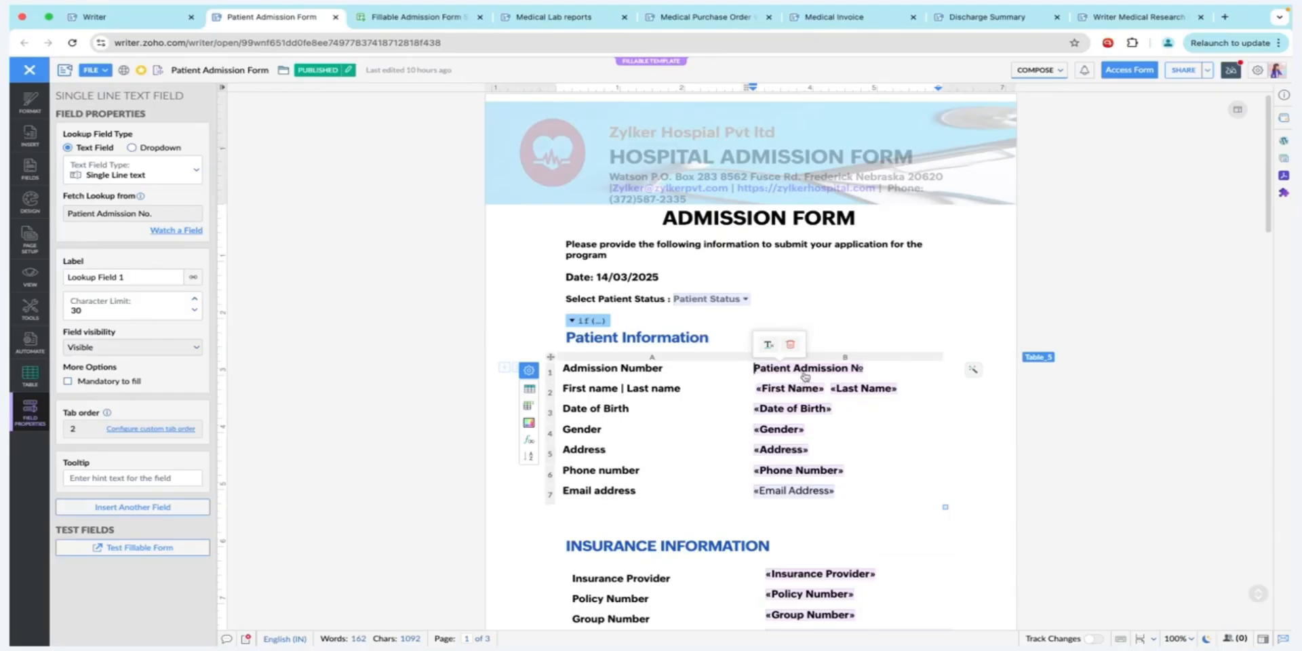
pyautogui.scroll(-3, 800, 397)
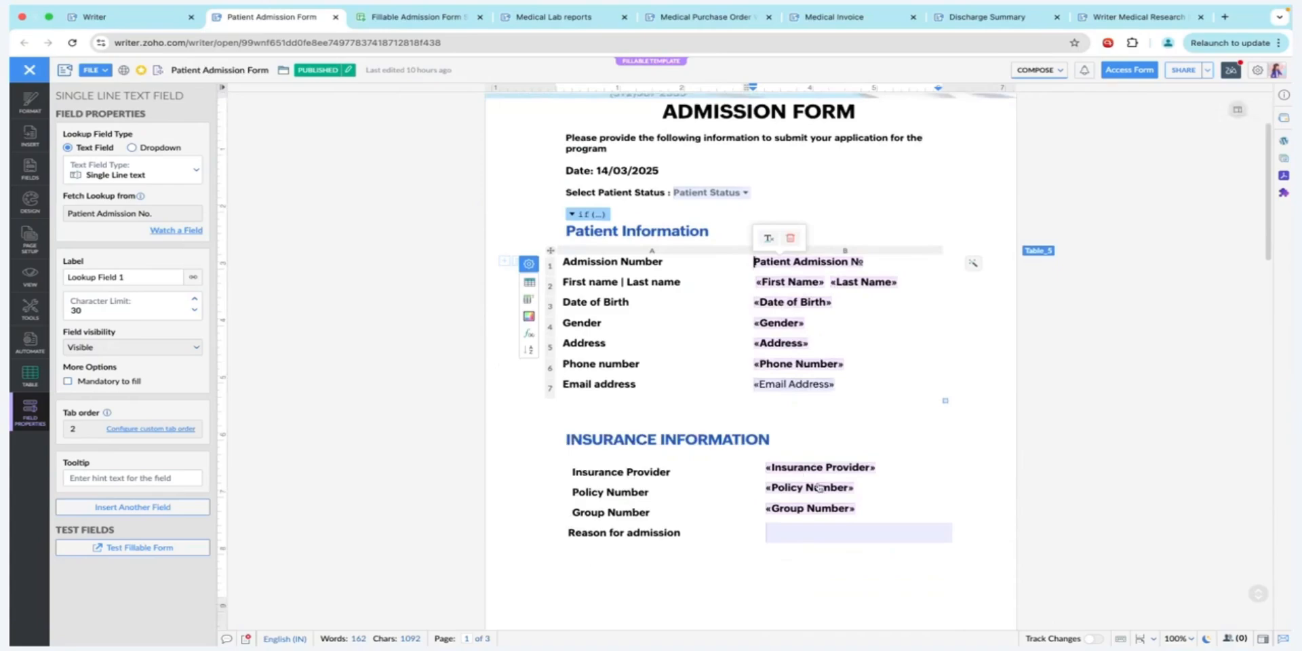
pyautogui.scroll(-2, 818, 490)
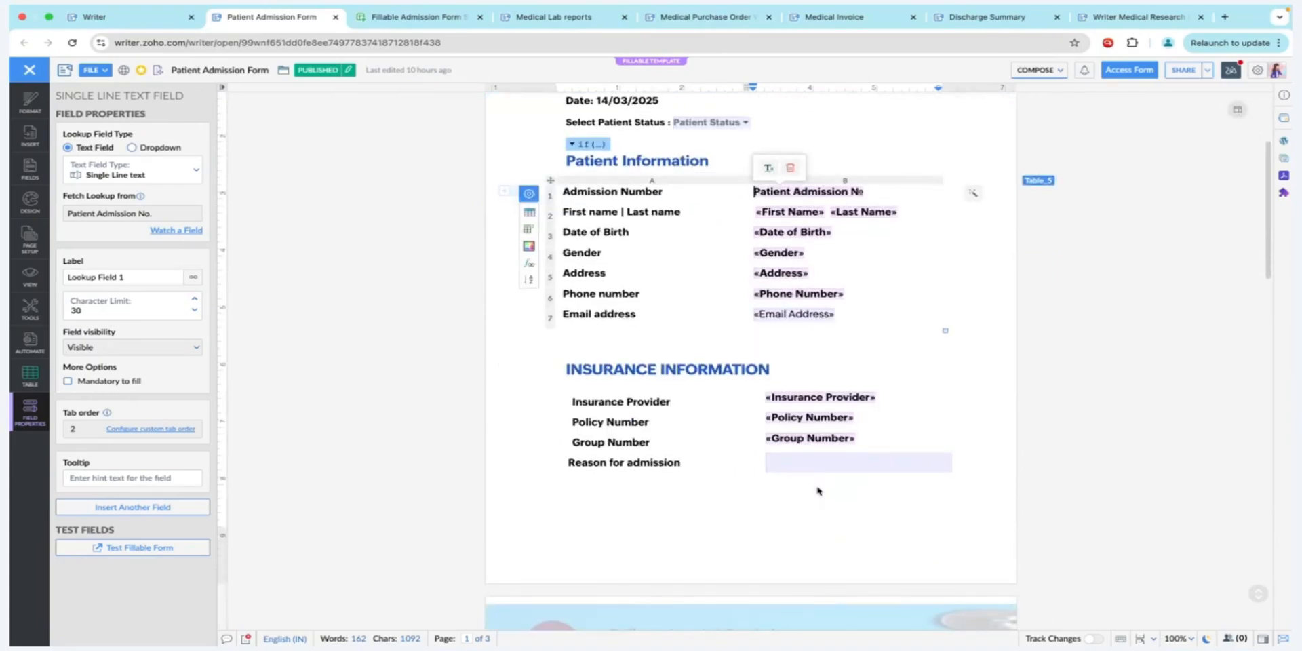
pyautogui.click(798, 215)
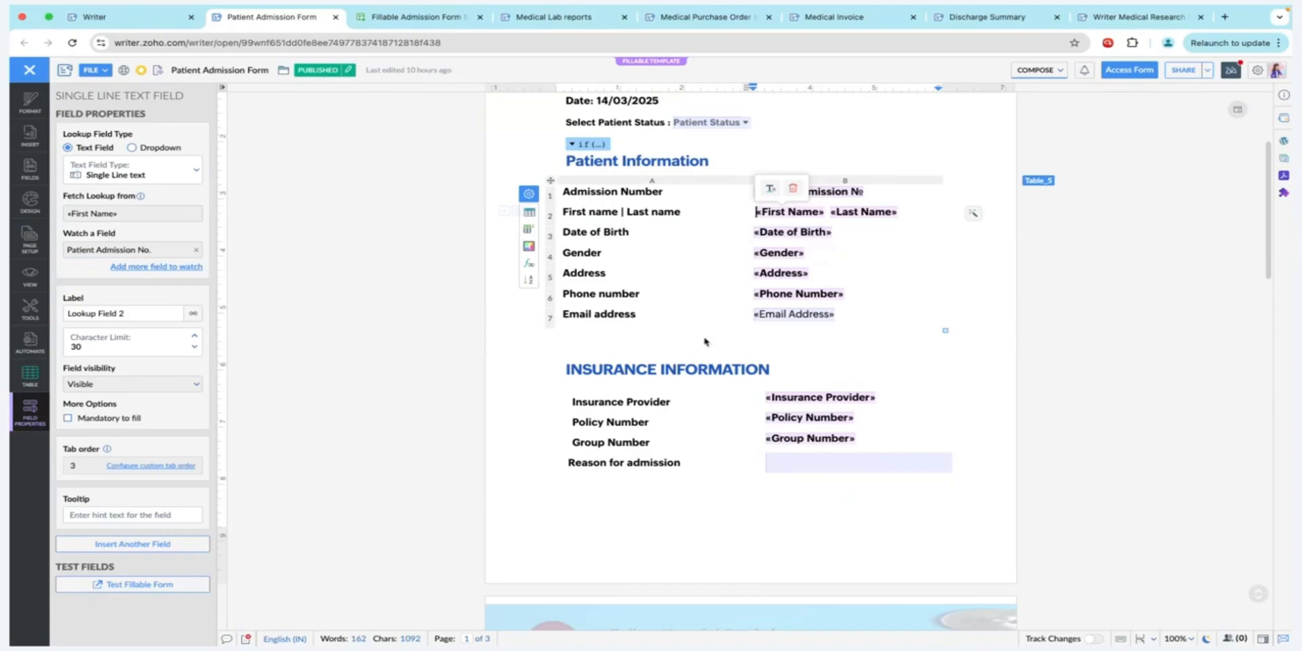
# Examine the properties of the file upload field in the Upload Medical/Insurance Documents section
pyautogui.scroll(-5, 711, 339)
pyautogui.scroll(-3, 712, 338)
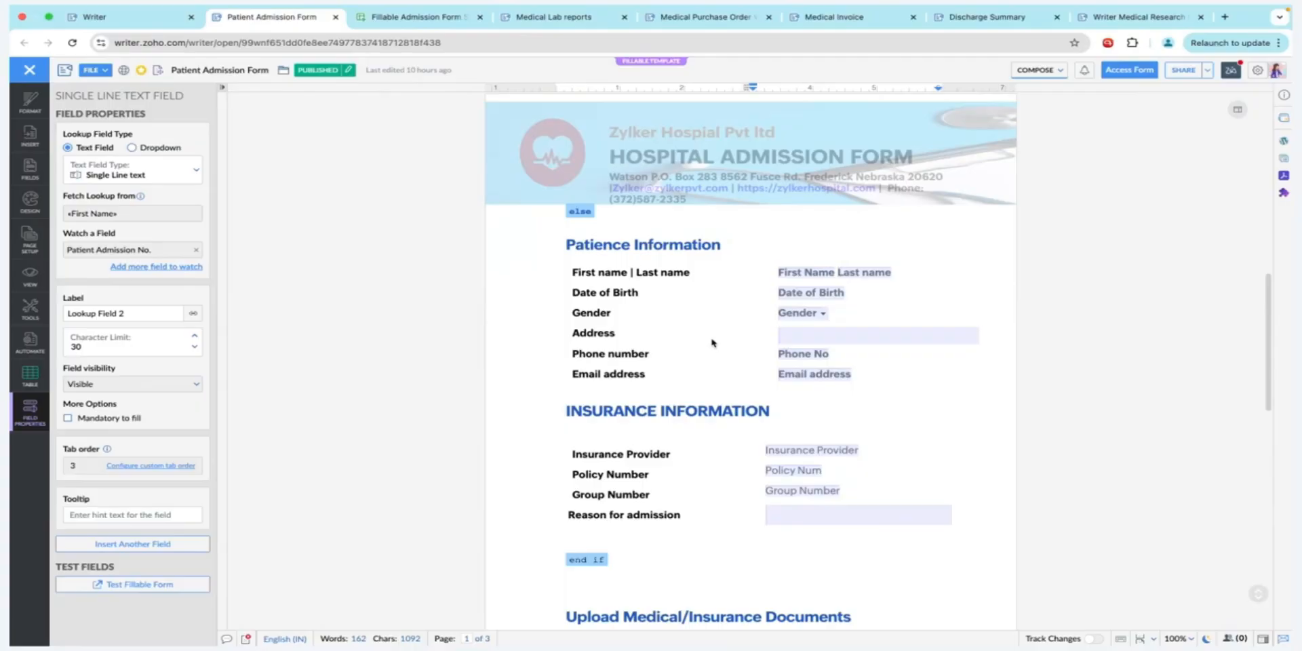
pyautogui.scroll(-5, 711, 342)
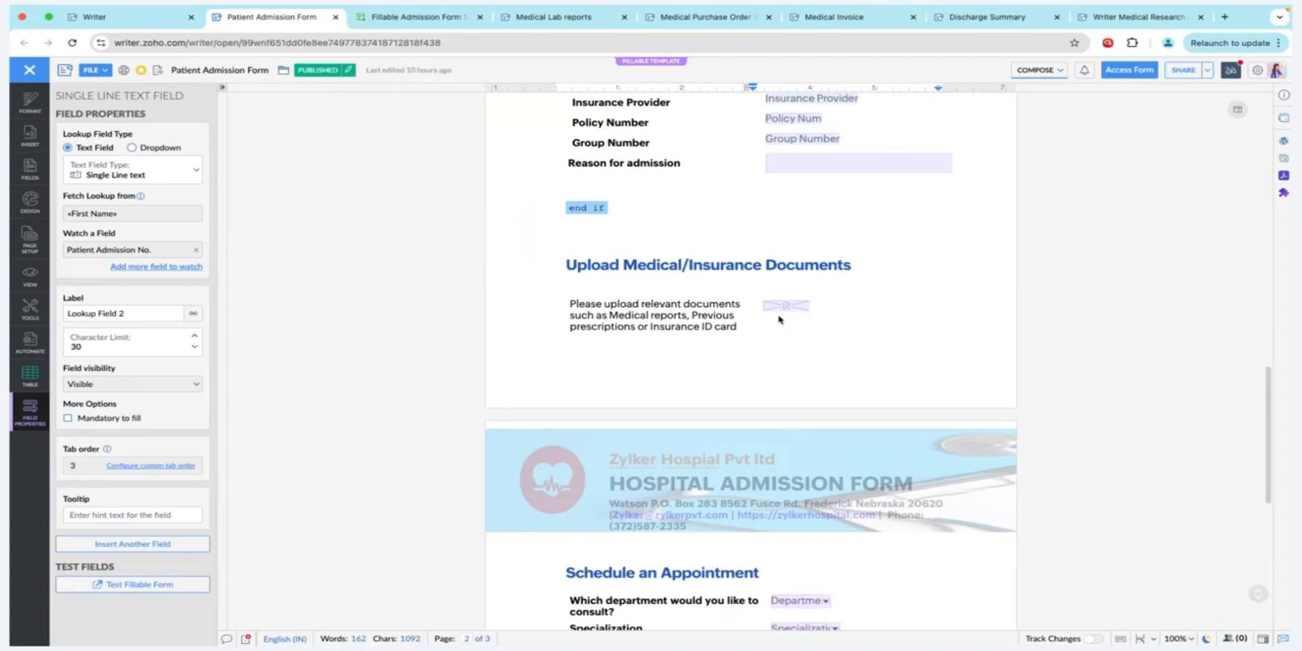
pyautogui.scroll(-1, 780, 319)
pyautogui.click(786, 270)
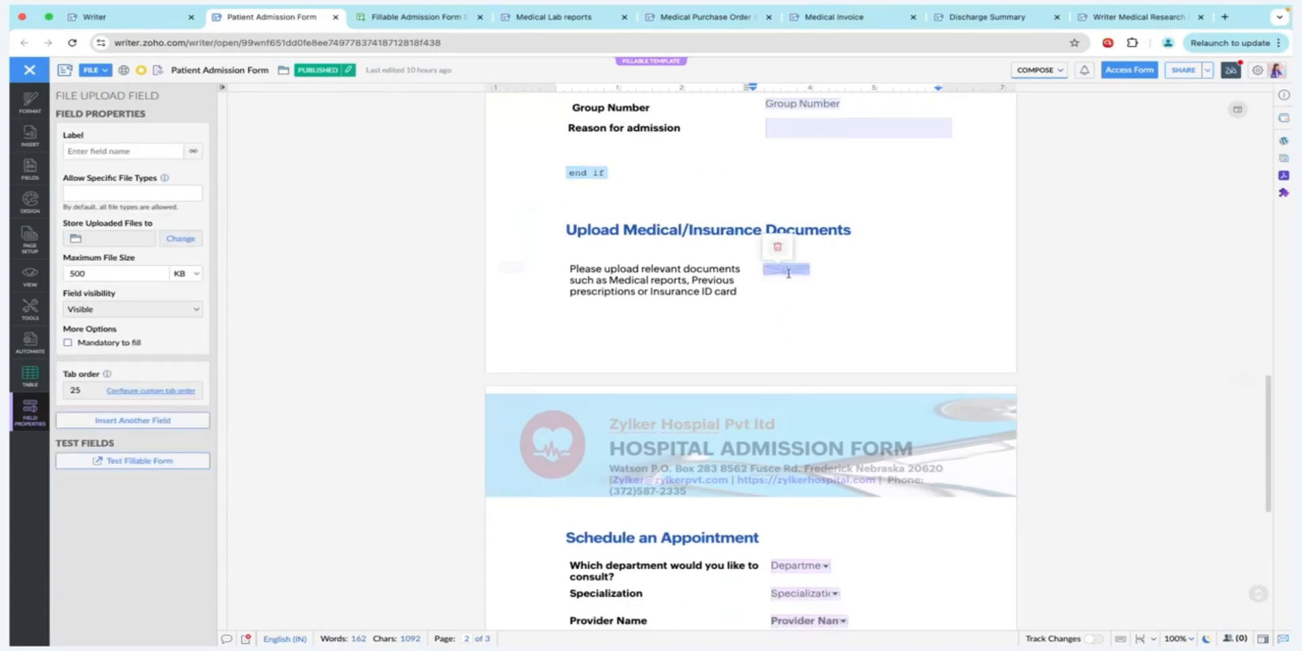
pyautogui.scroll(-5, 773, 313)
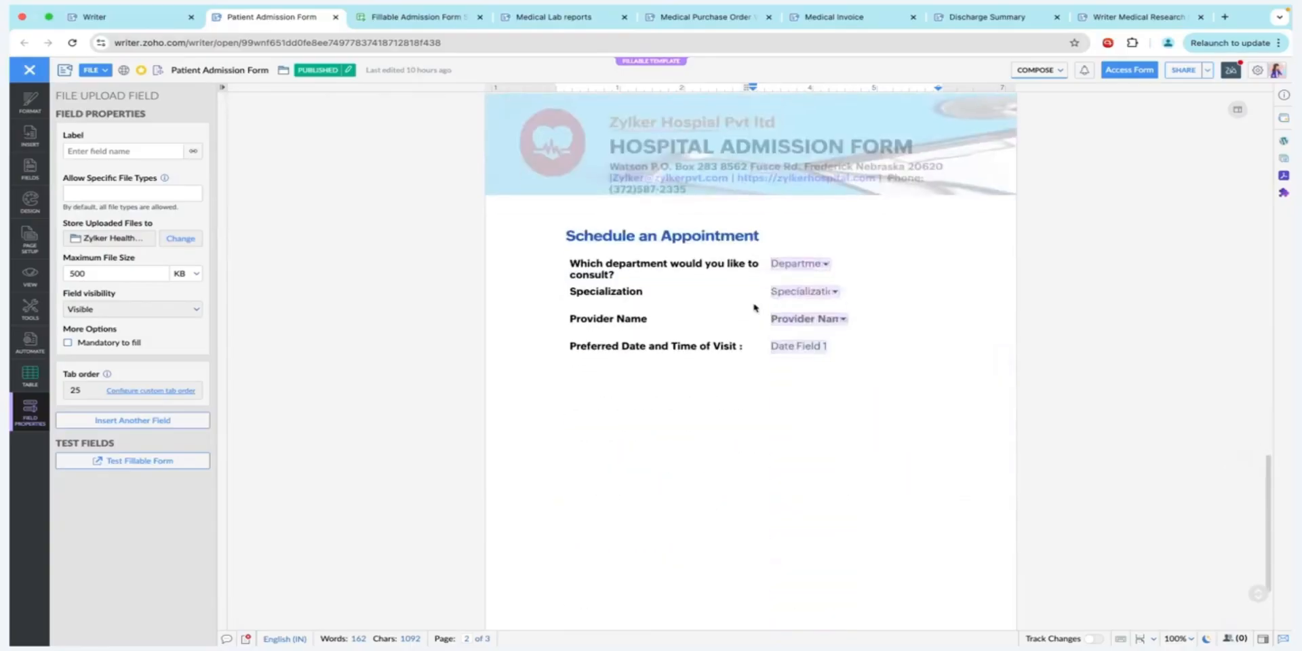
# Inspect the Department lookup field, highlight the Department, Provider Name and Specialization columns in the linked sheet, and return to the template
pyautogui.click(783, 274)
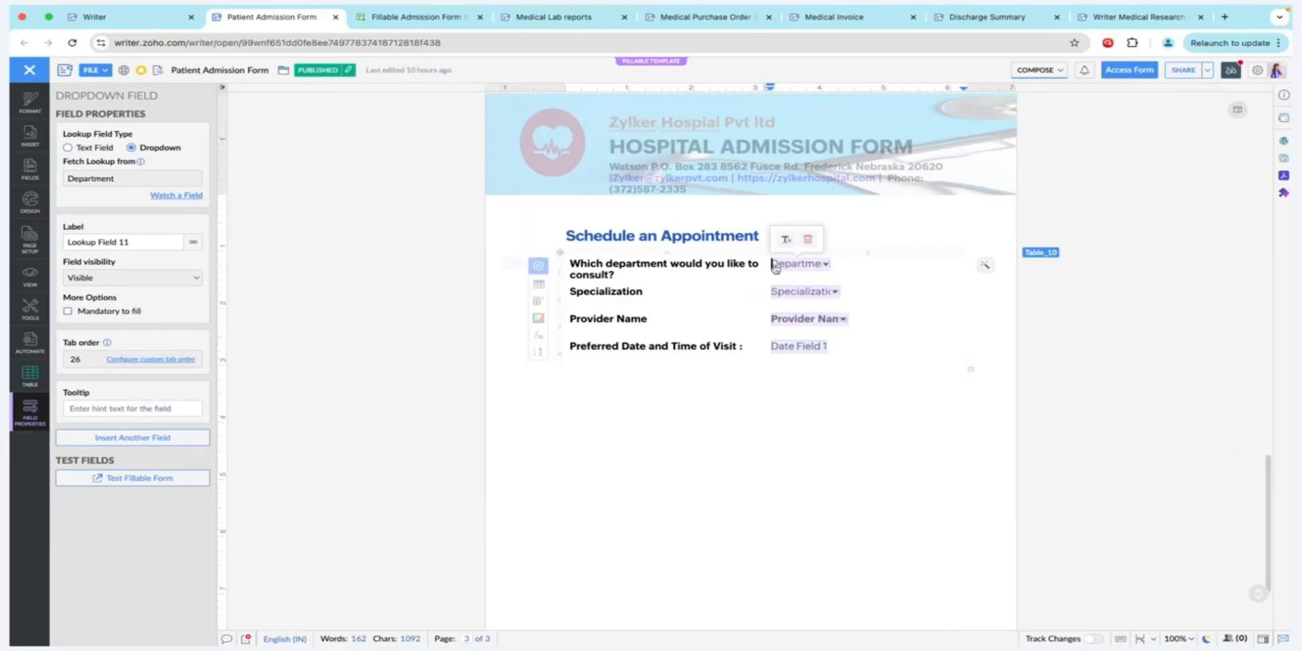
pyautogui.click(390, 17)
pyautogui.hscroll(2, 746, 169)
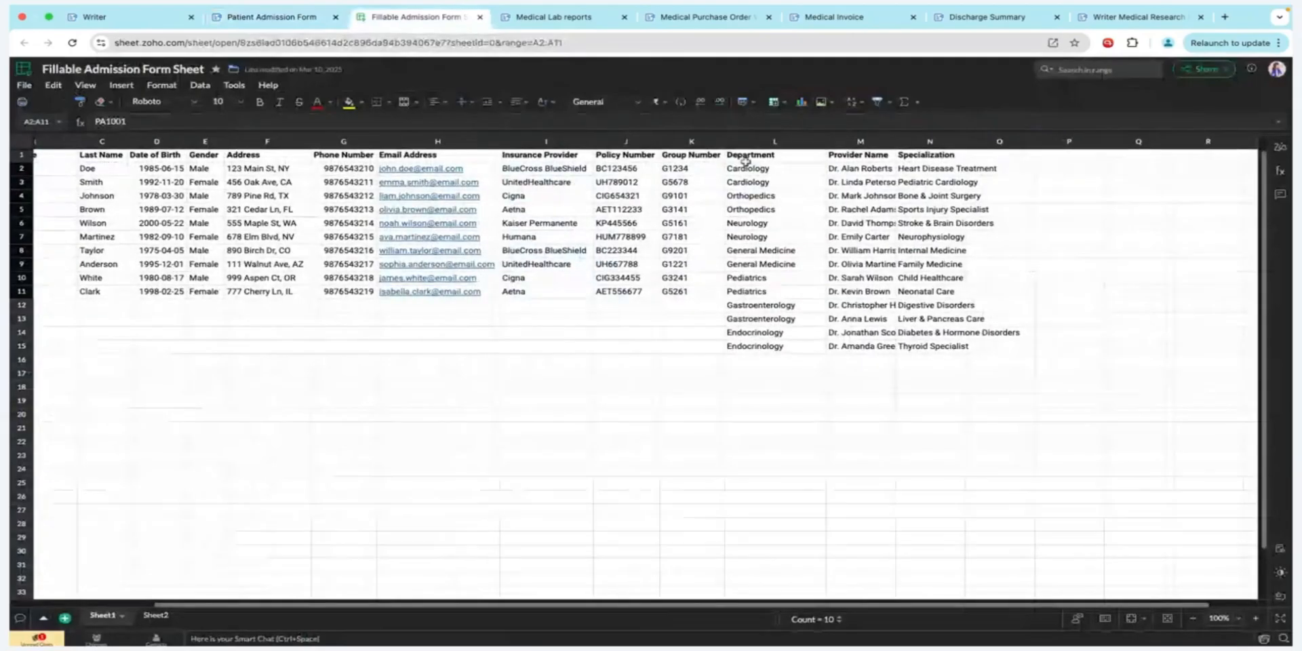
pyautogui.moveTo(773, 155); pyautogui.dragTo(973, 345)
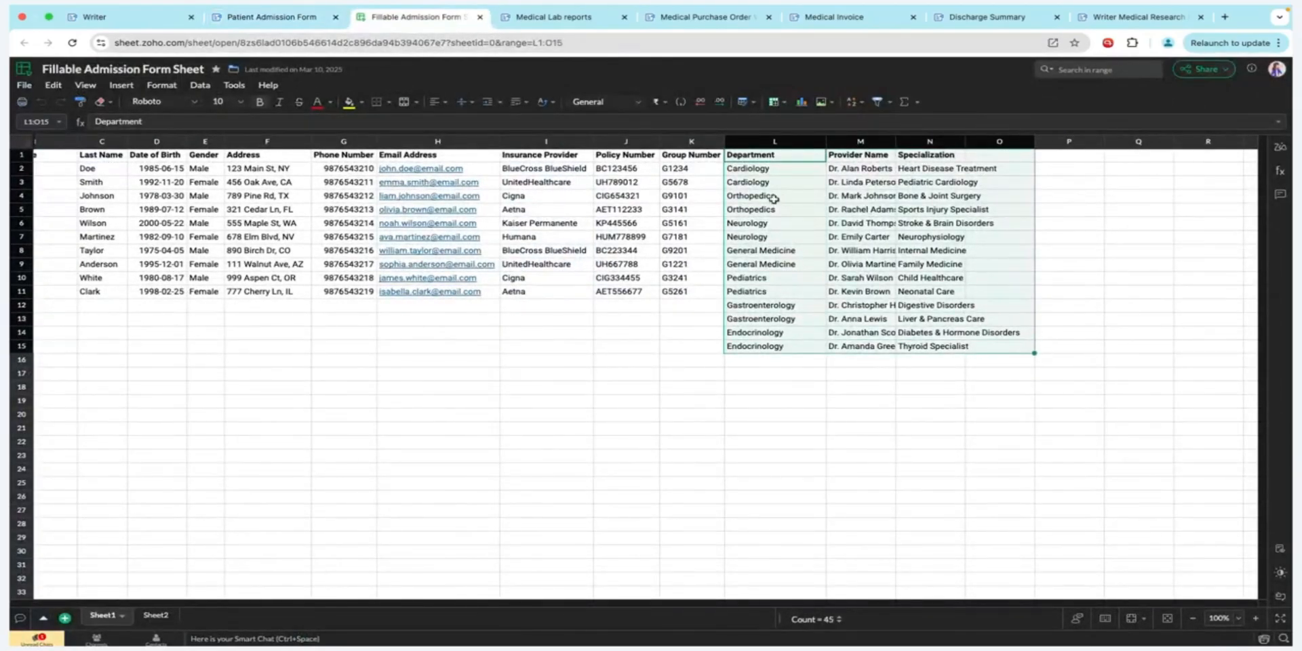
pyautogui.click(270, 21)
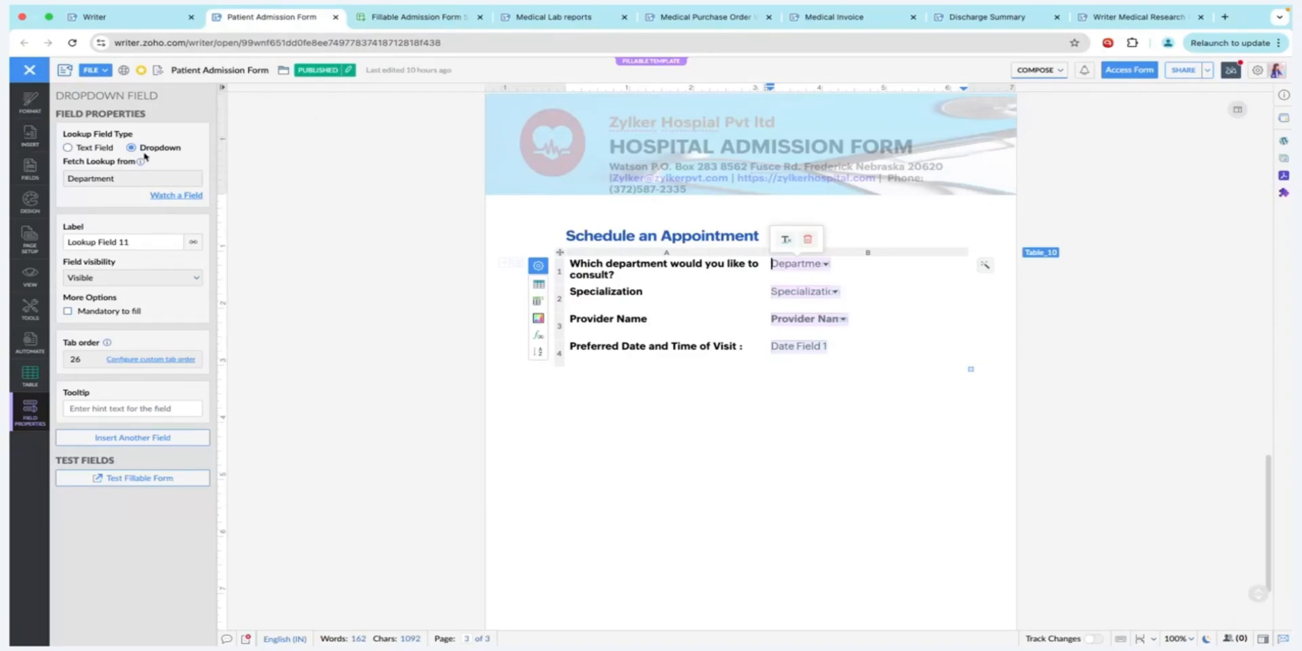
# Examine the properties of the Specialization, Provider Name and Preferred Date and Time of Visit fields
pyautogui.click(803, 299)
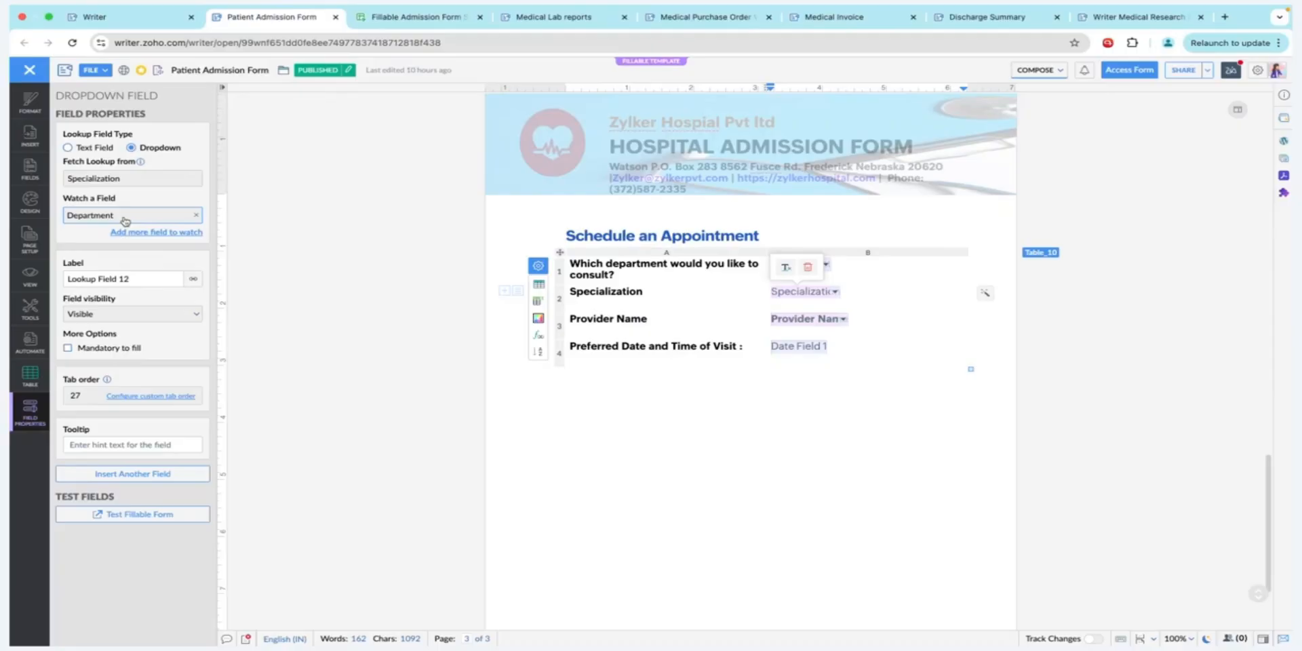
pyautogui.click(822, 326)
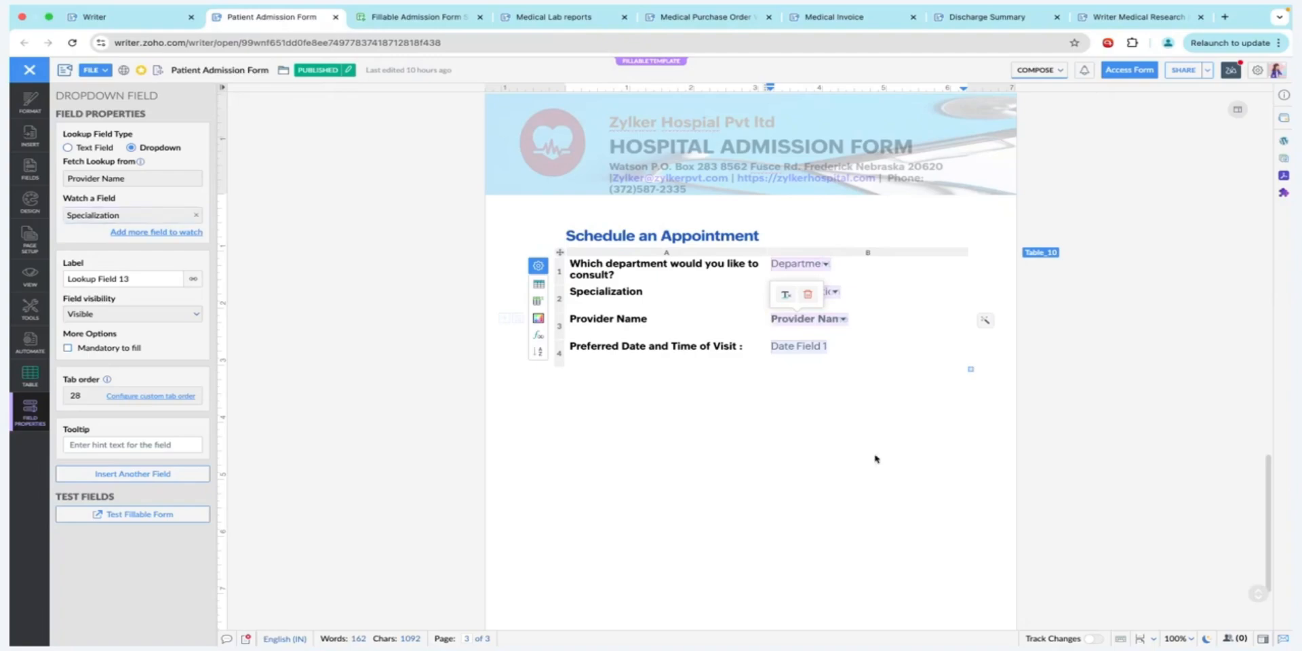
pyautogui.click(797, 347)
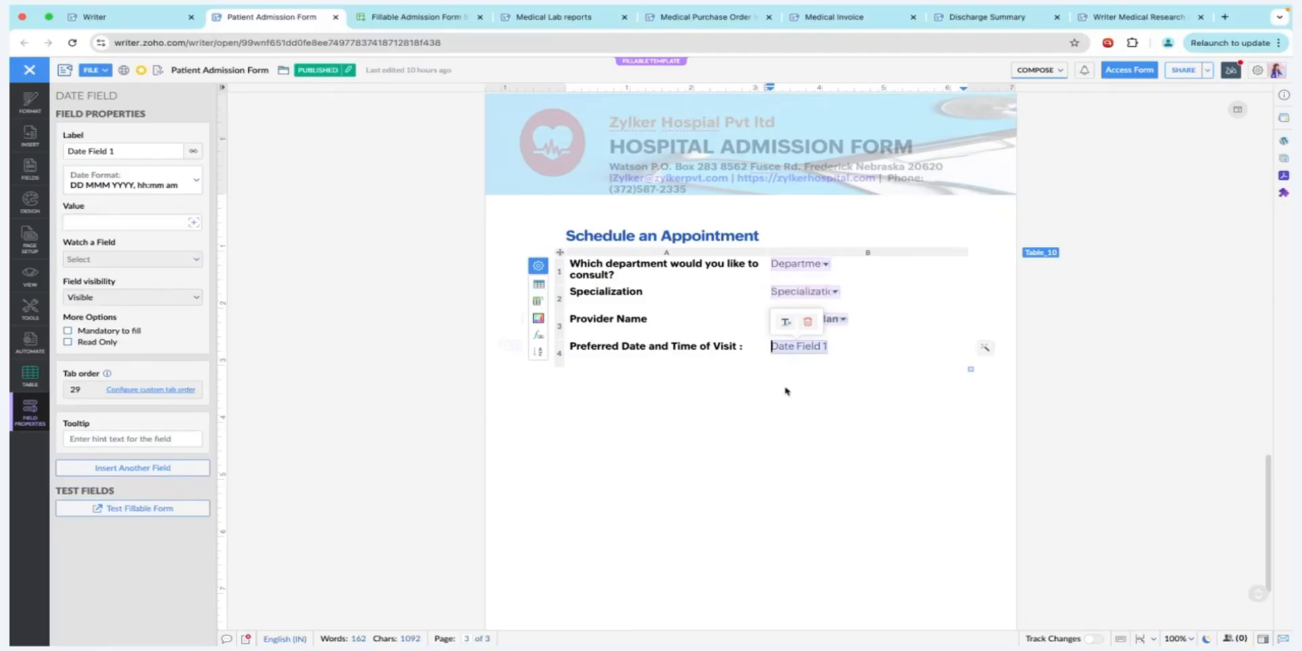
# Review the template's submission options and its publish settings, including the embed code, and close the settings
pyautogui.click(34, 341)
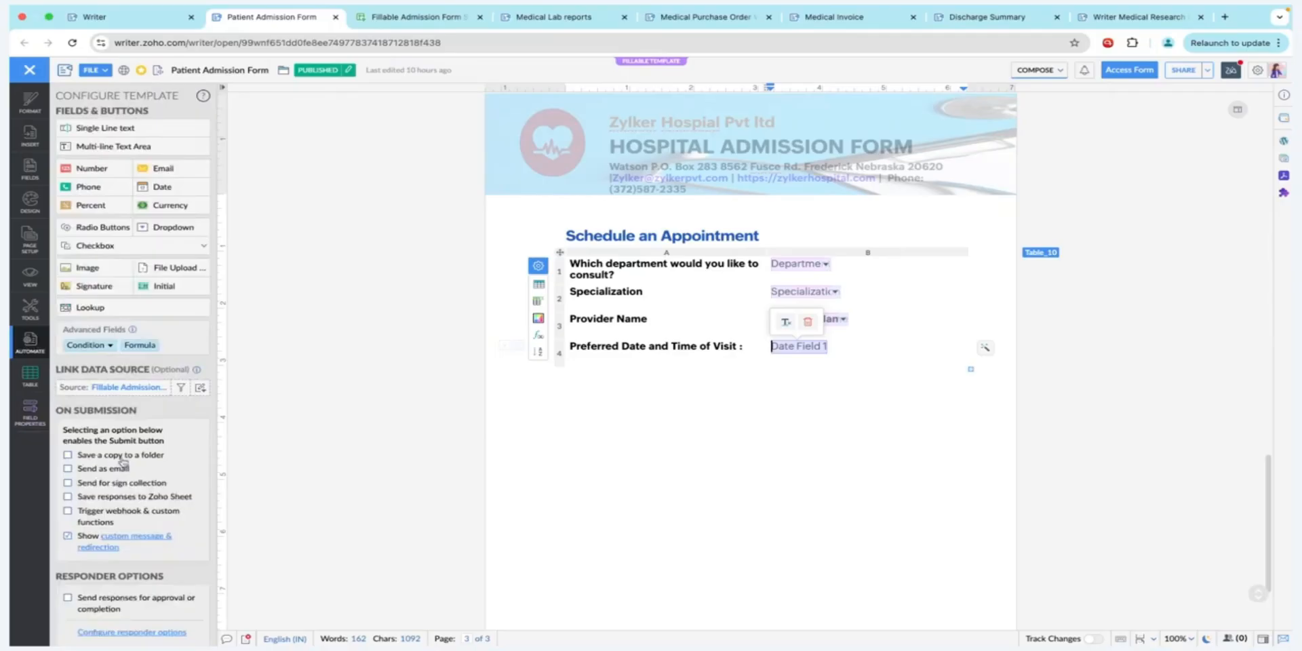
pyautogui.scroll(-3, 124, 462)
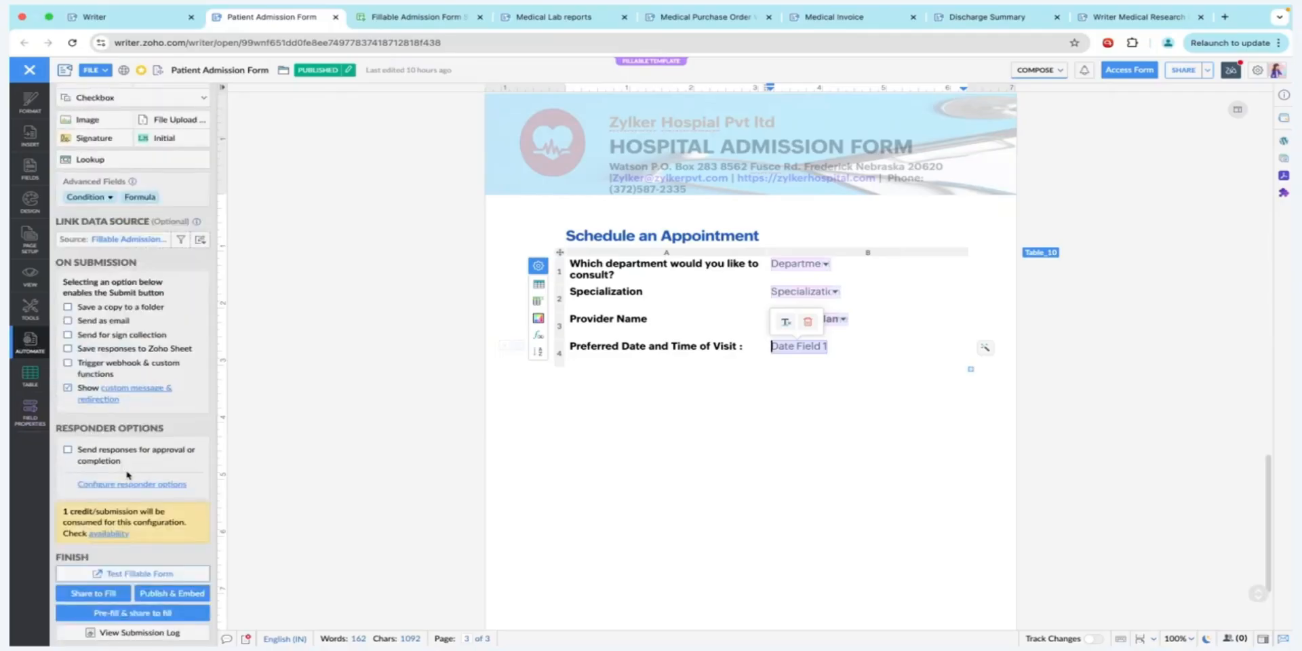
pyautogui.click(160, 594)
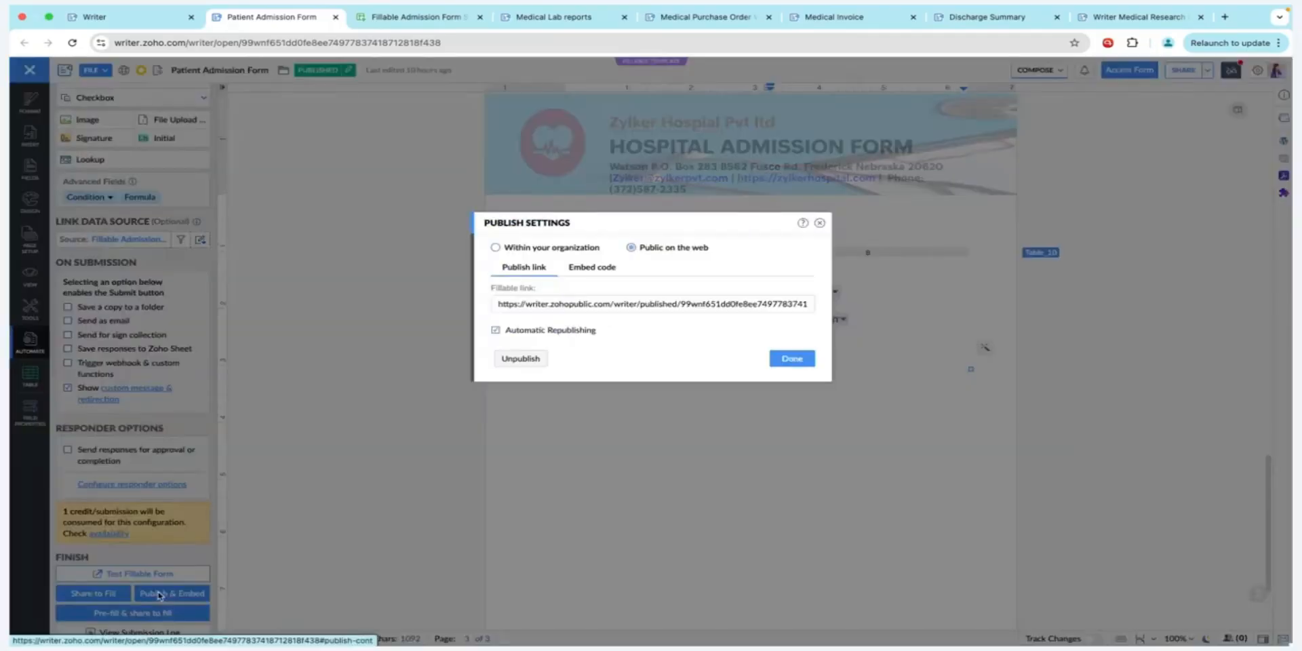
pyautogui.click(599, 268)
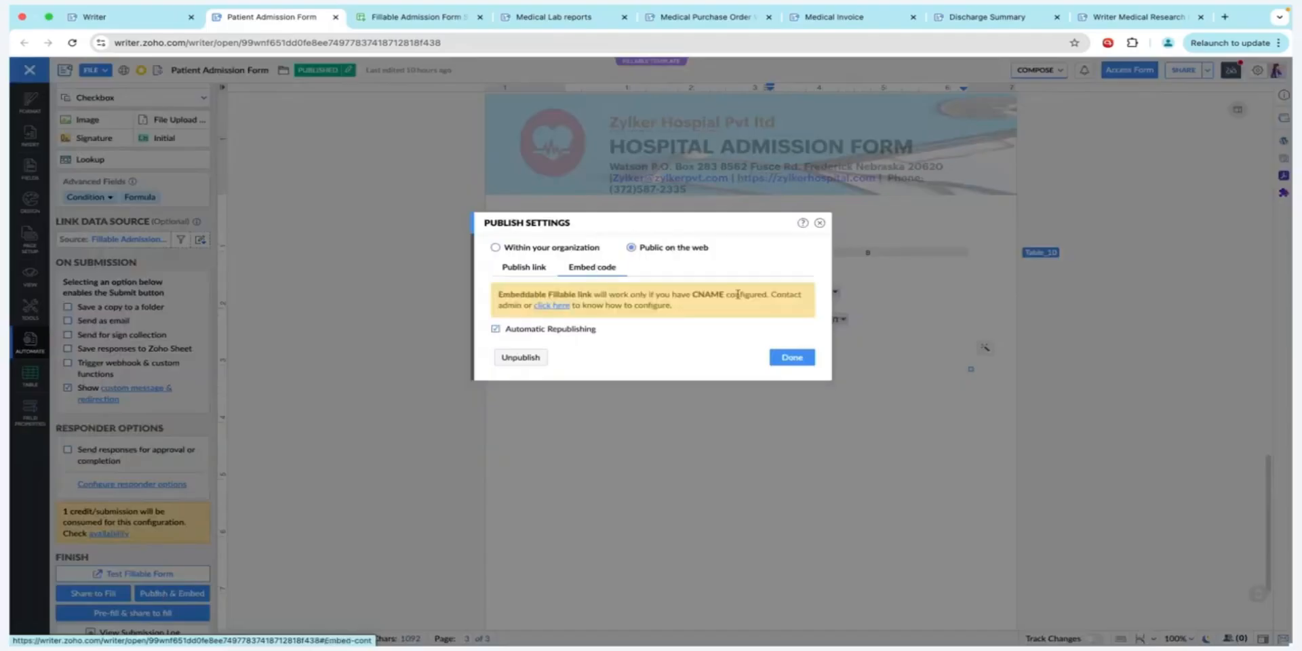
pyautogui.click(819, 223)
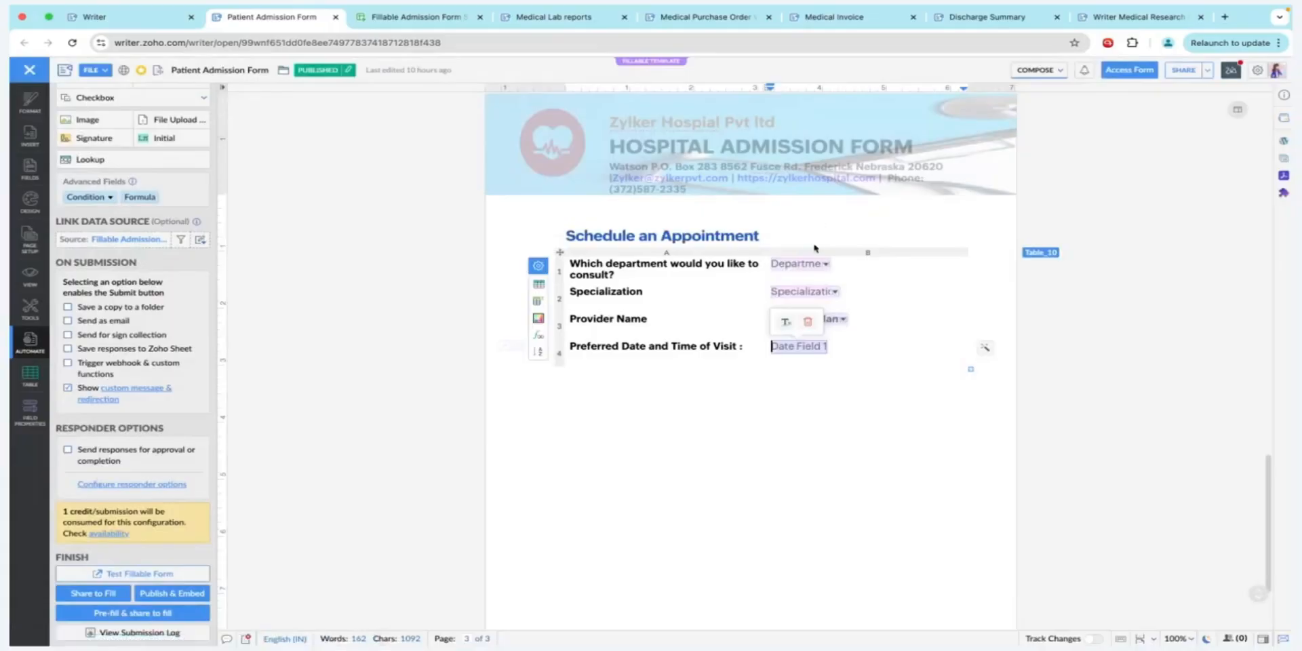
# Open the fillable admission form for filling and set the patient status to Existing Patient
pyautogui.scroll(15, 817, 250)
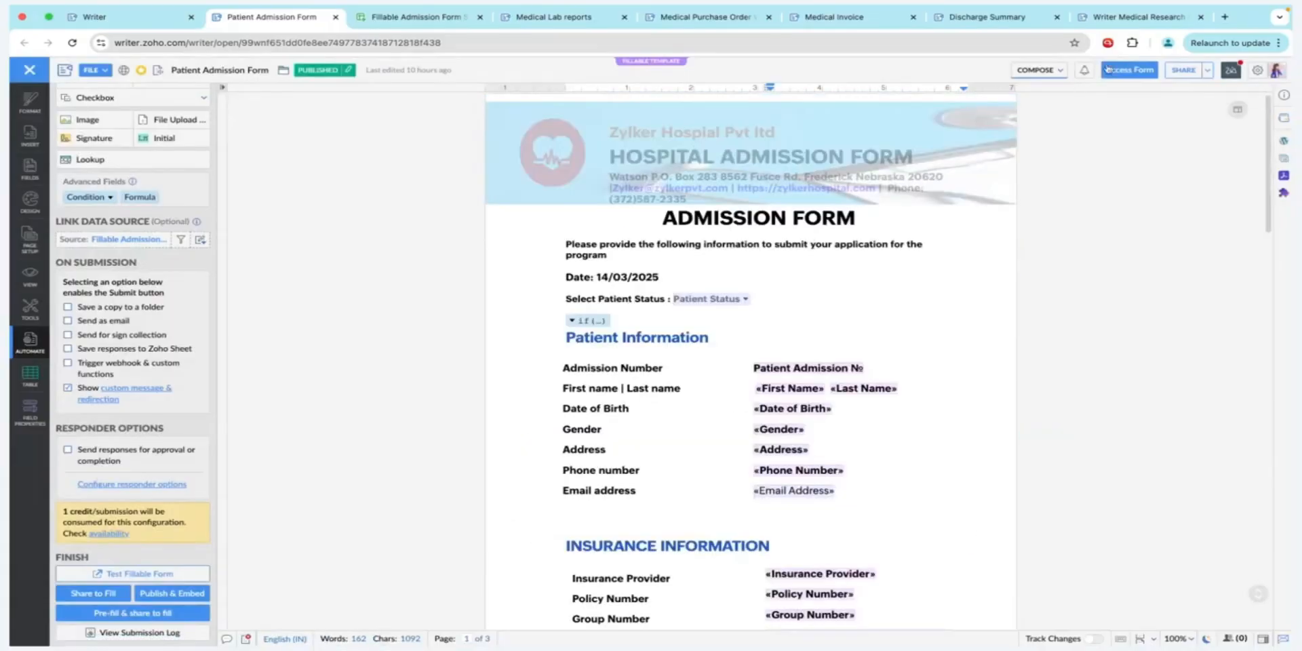
pyautogui.click(1107, 69)
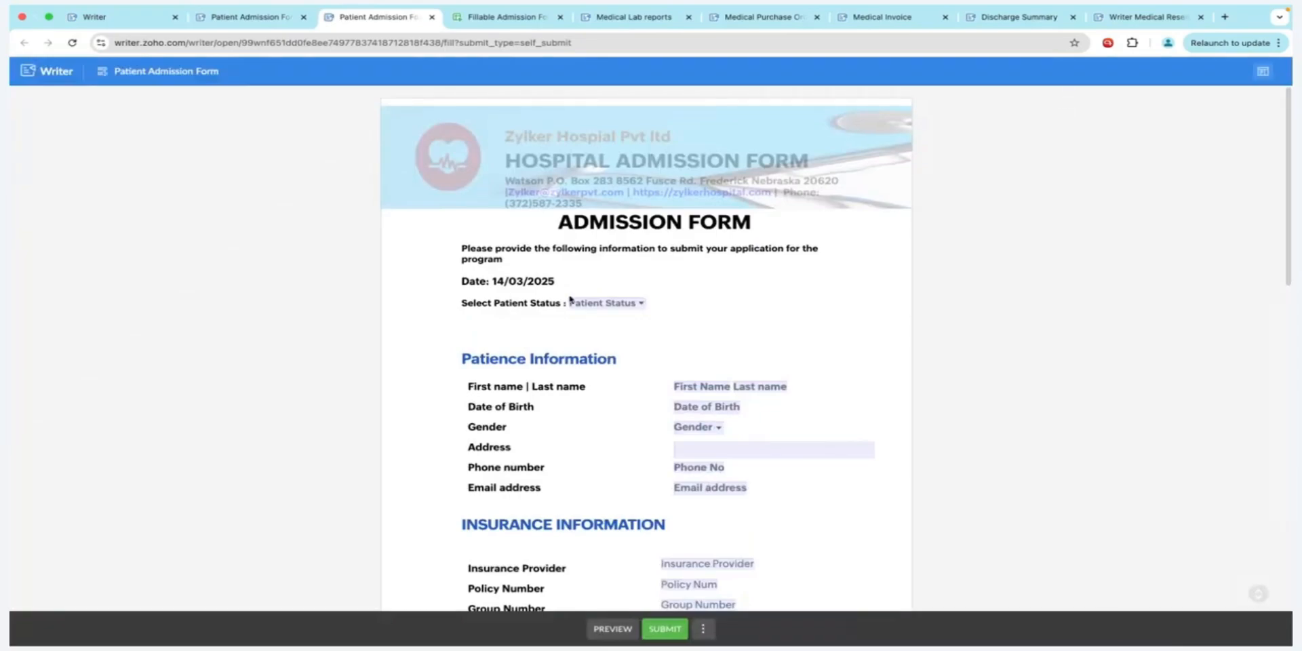
pyautogui.scroll(-1, 632, 275)
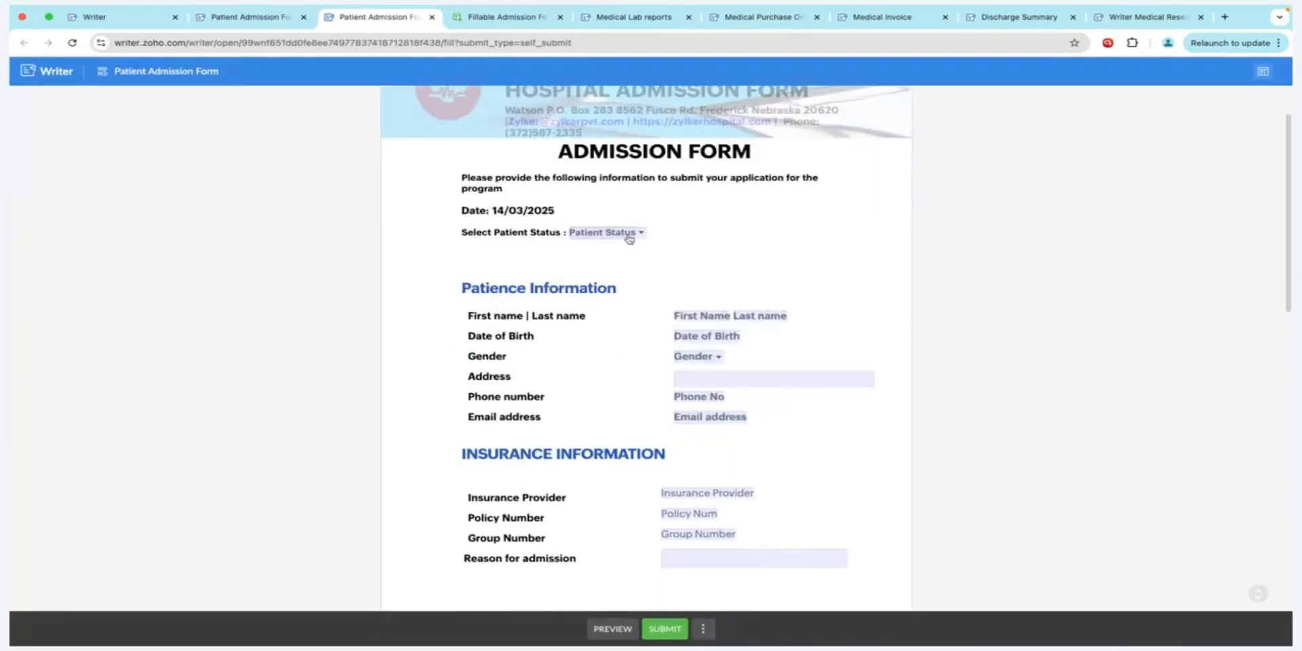
pyautogui.click(629, 234)
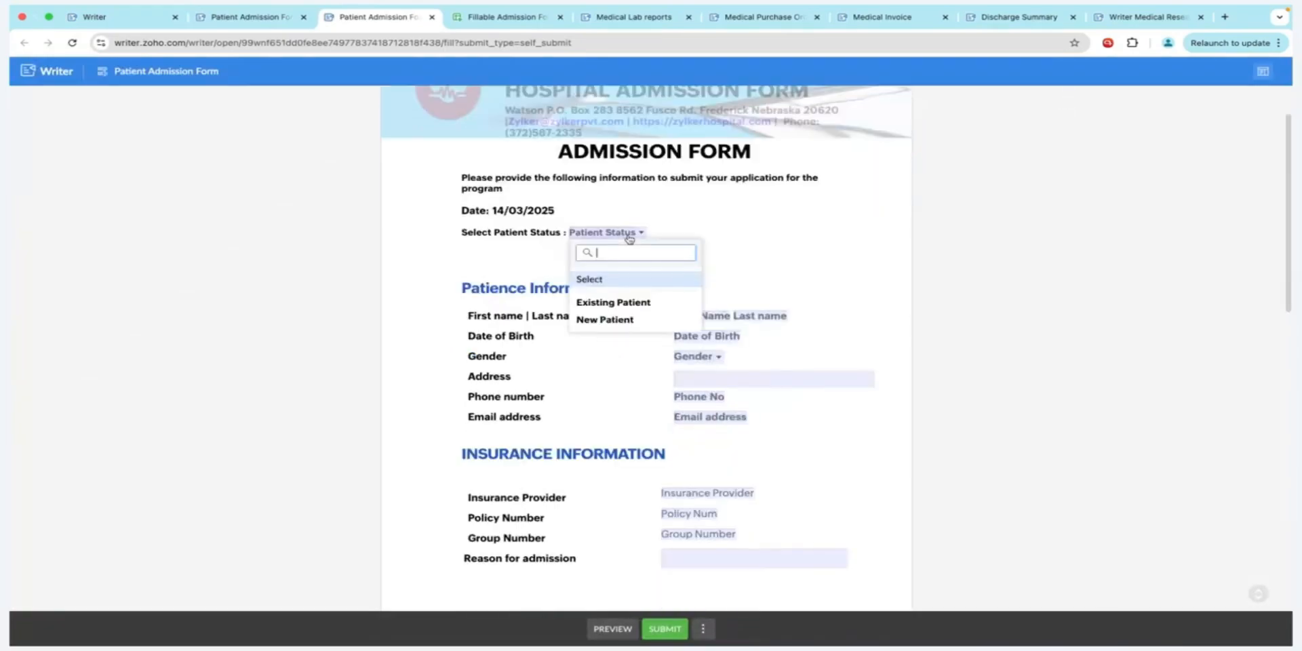
pyautogui.click(630, 301)
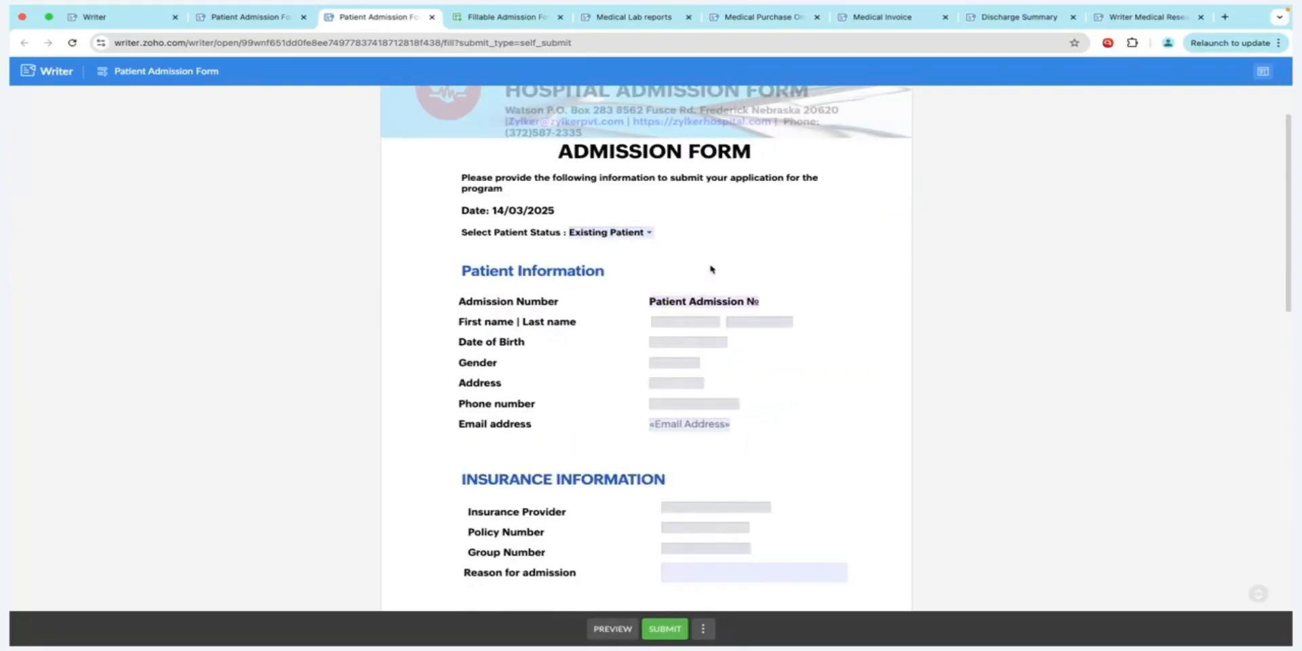
# Look up "pa" in the Admission Number field and choose the second suggested admission number to fill in the patient's details
pyautogui.click(681, 303)
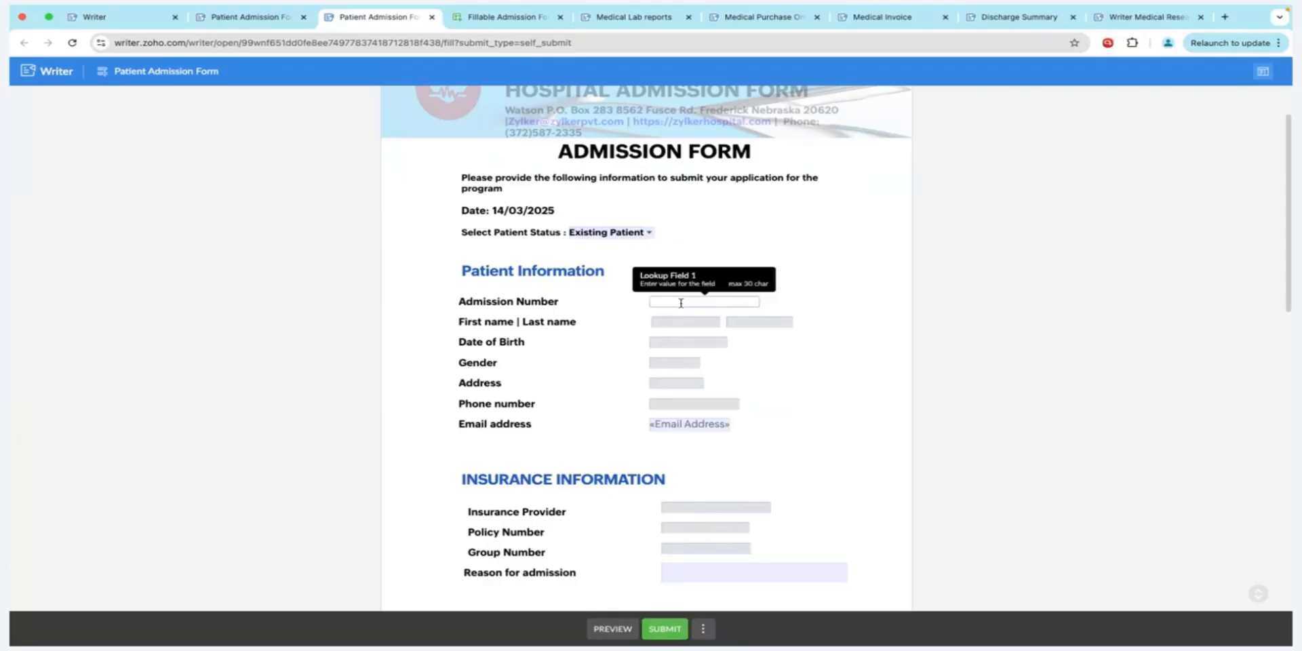
pyautogui.write('pa')
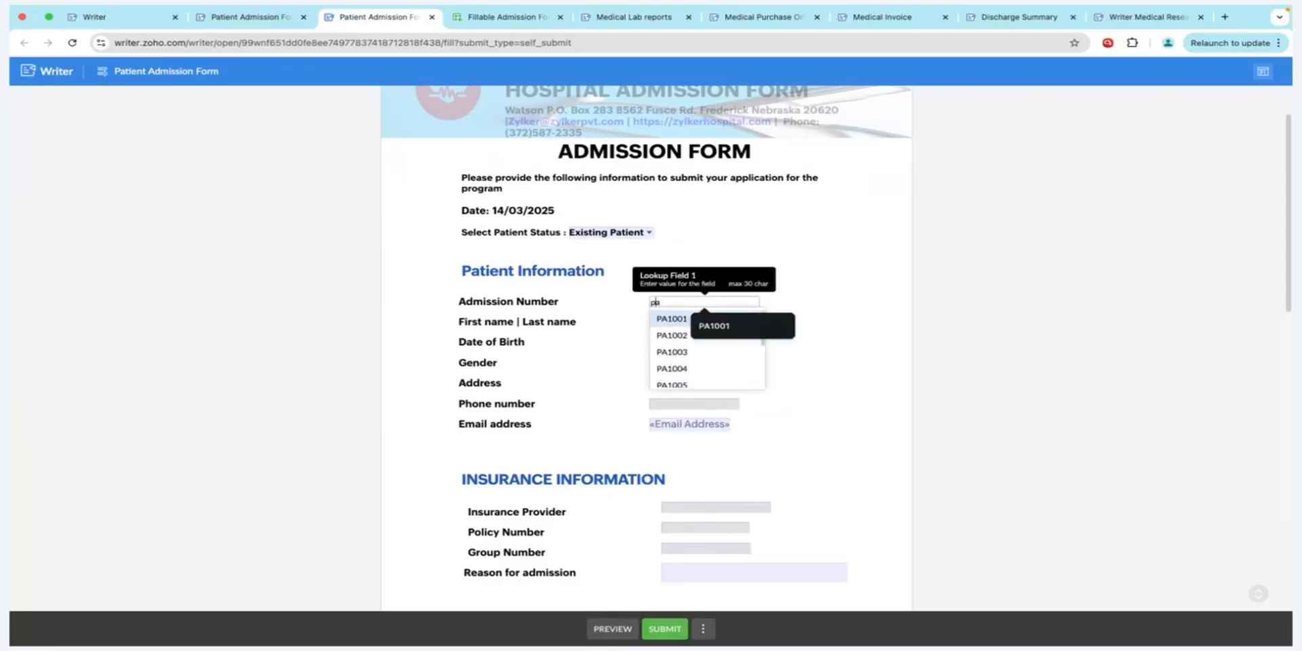
pyautogui.click(671, 335)
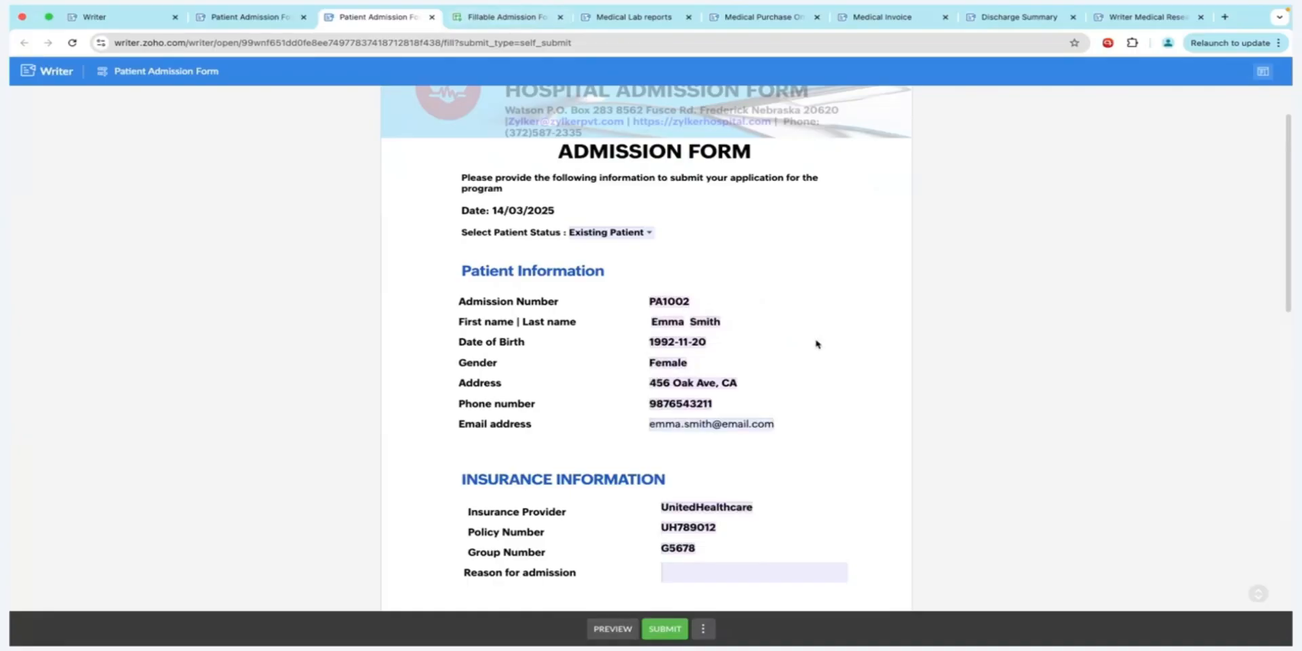
pyautogui.scroll(-1, 817, 344)
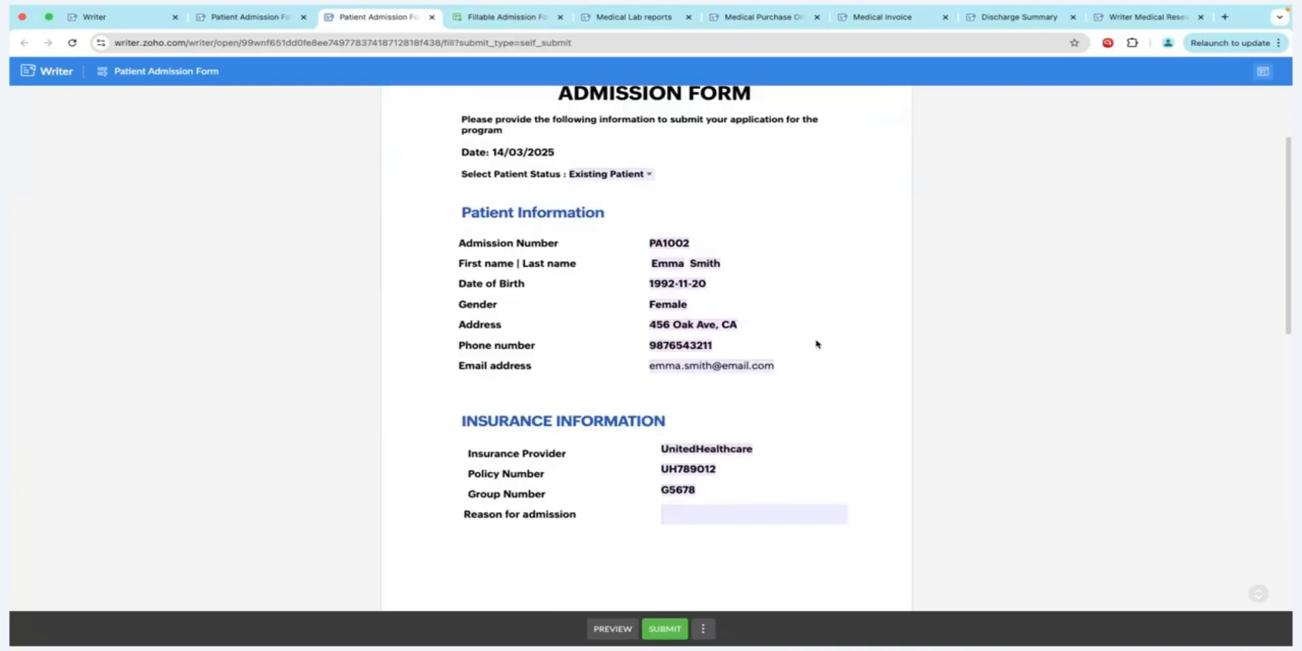
# Choose the Neurology department and the Neurophysiology specialization in the form's Schedule an Appointment section
pyautogui.scroll(-1, 816, 345)
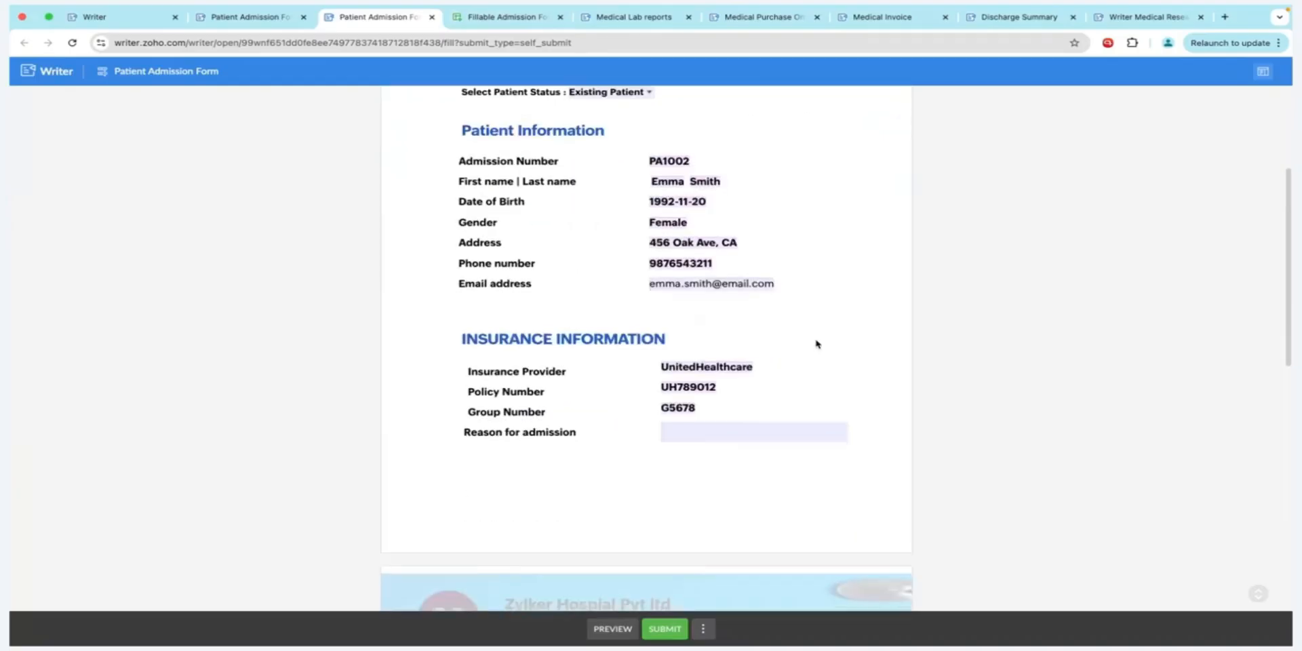
pyautogui.scroll(-1, 817, 345)
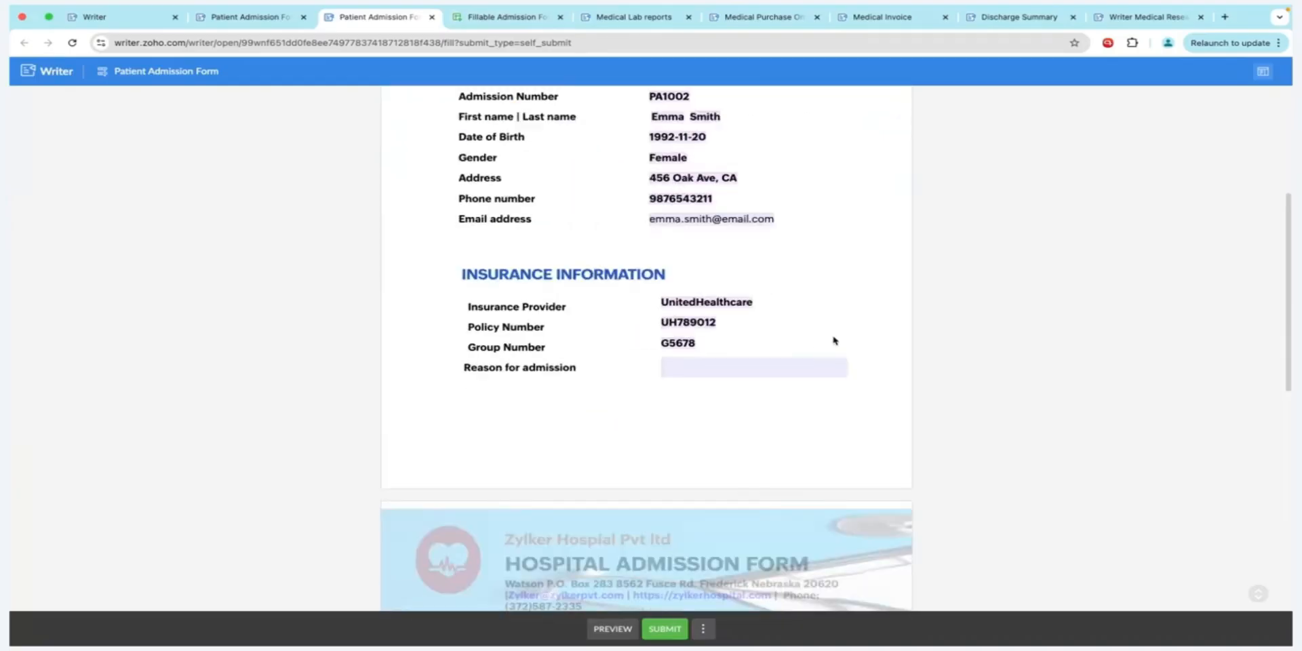
pyautogui.click(749, 369)
pyautogui.scroll(-4, 750, 372)
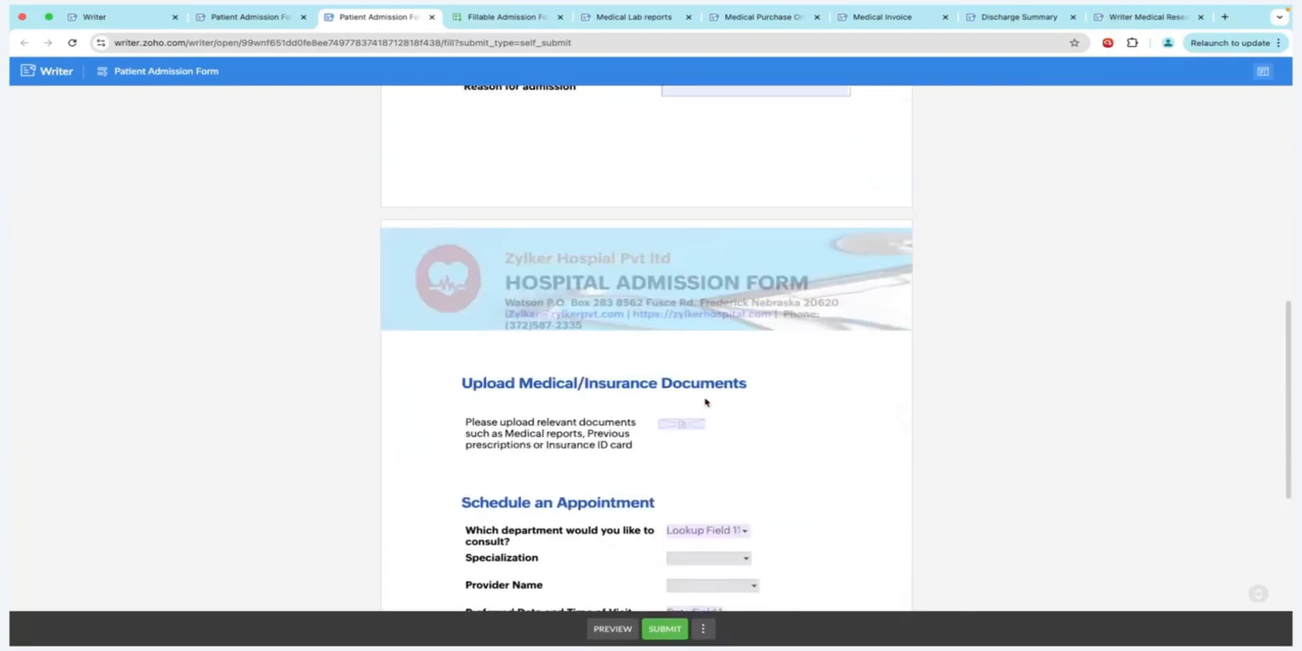
pyautogui.scroll(-3, 708, 402)
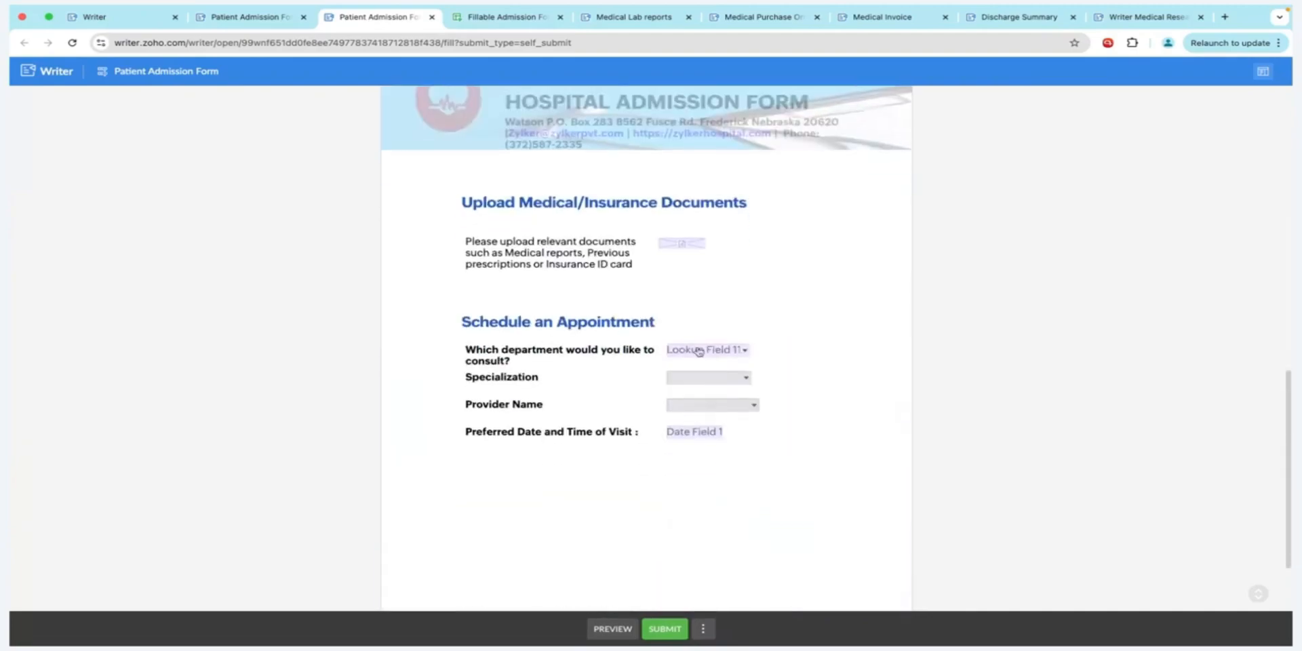
pyautogui.click(698, 350)
pyautogui.scroll(-1, 712, 451)
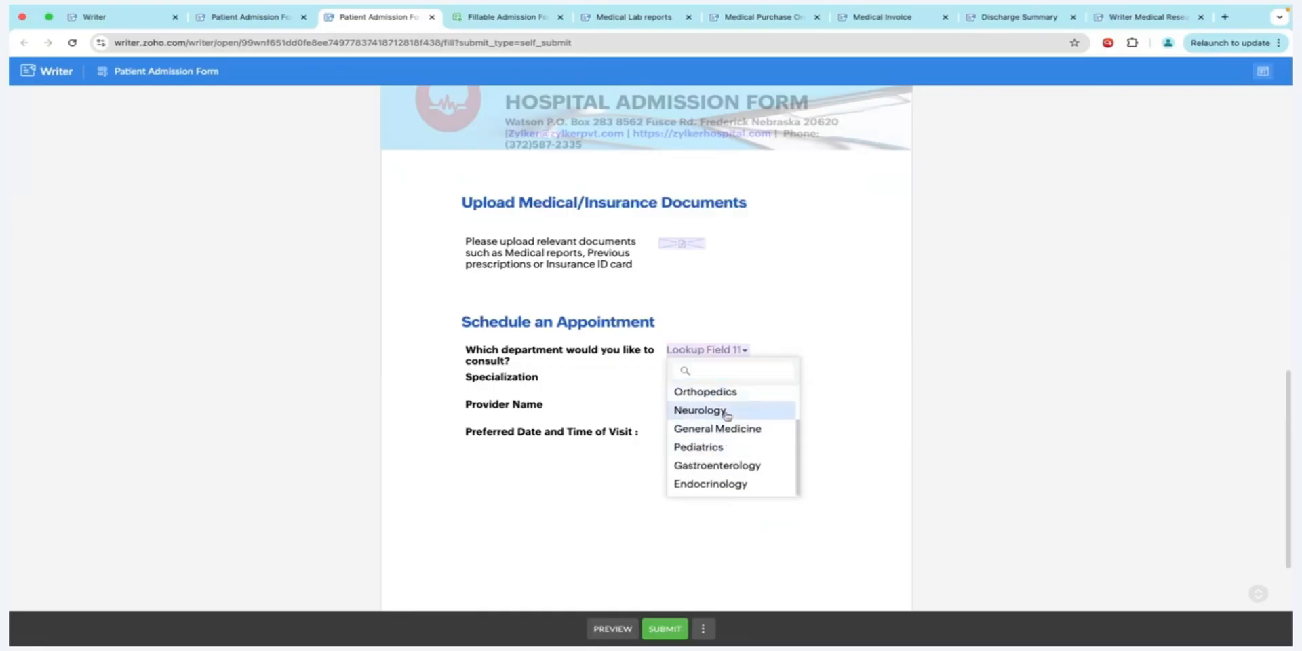
pyautogui.click(725, 411)
pyautogui.click(714, 385)
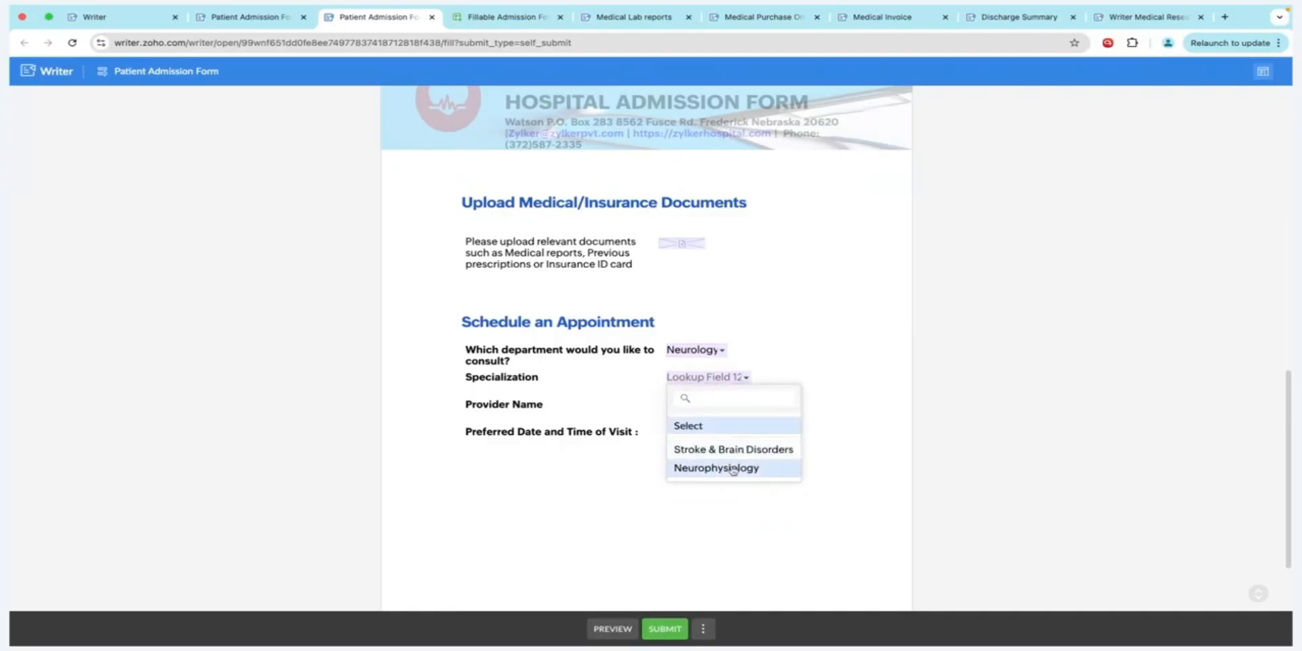
pyautogui.click(732, 469)
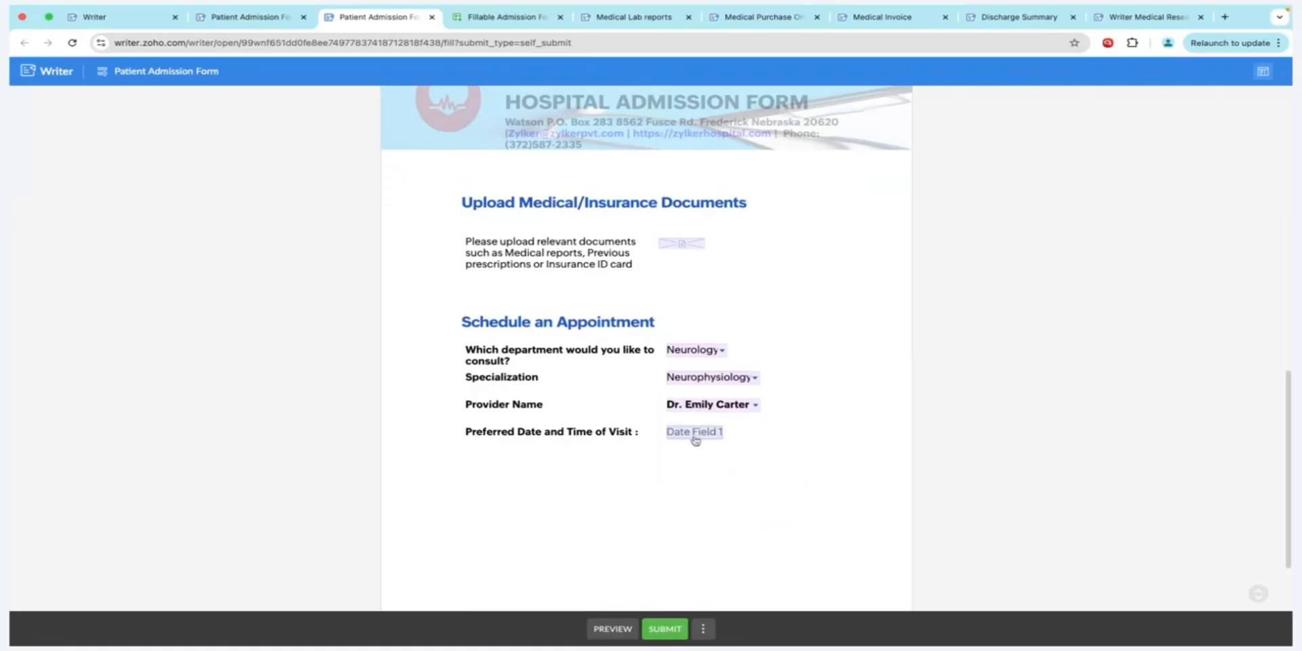
# Set the preferred date and time of visit to 18 Mar 2025, 12:00 am
pyautogui.click(693, 432)
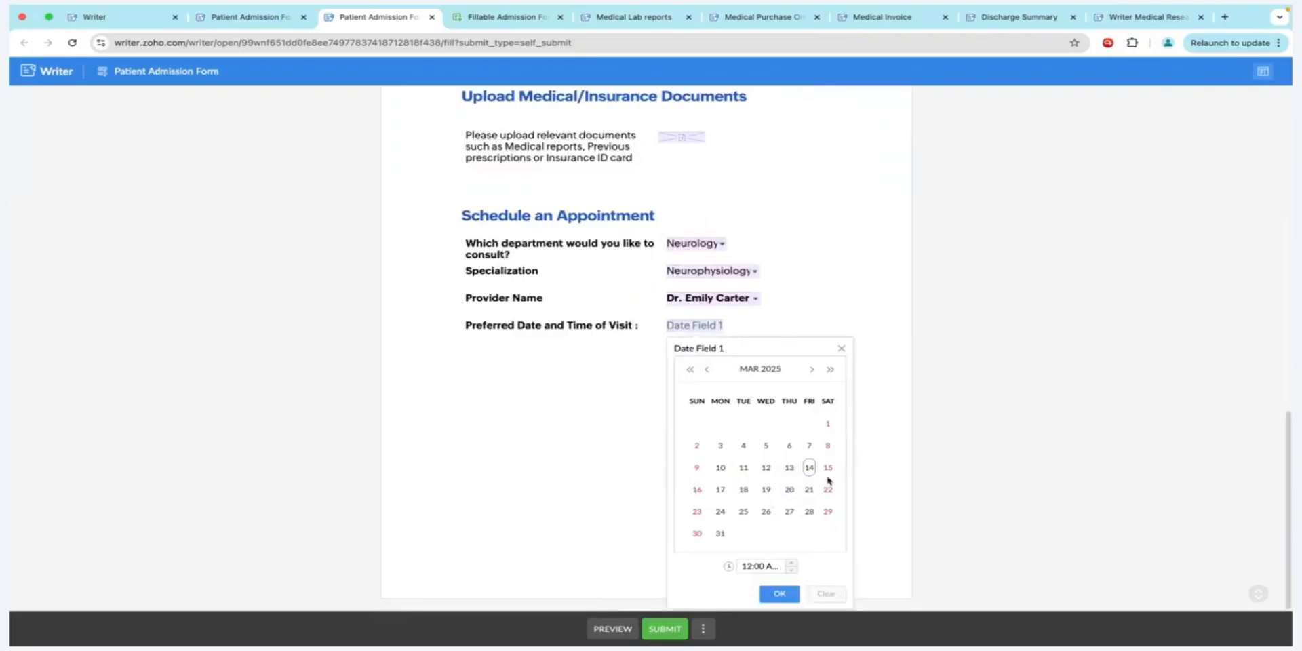
pyautogui.click(744, 489)
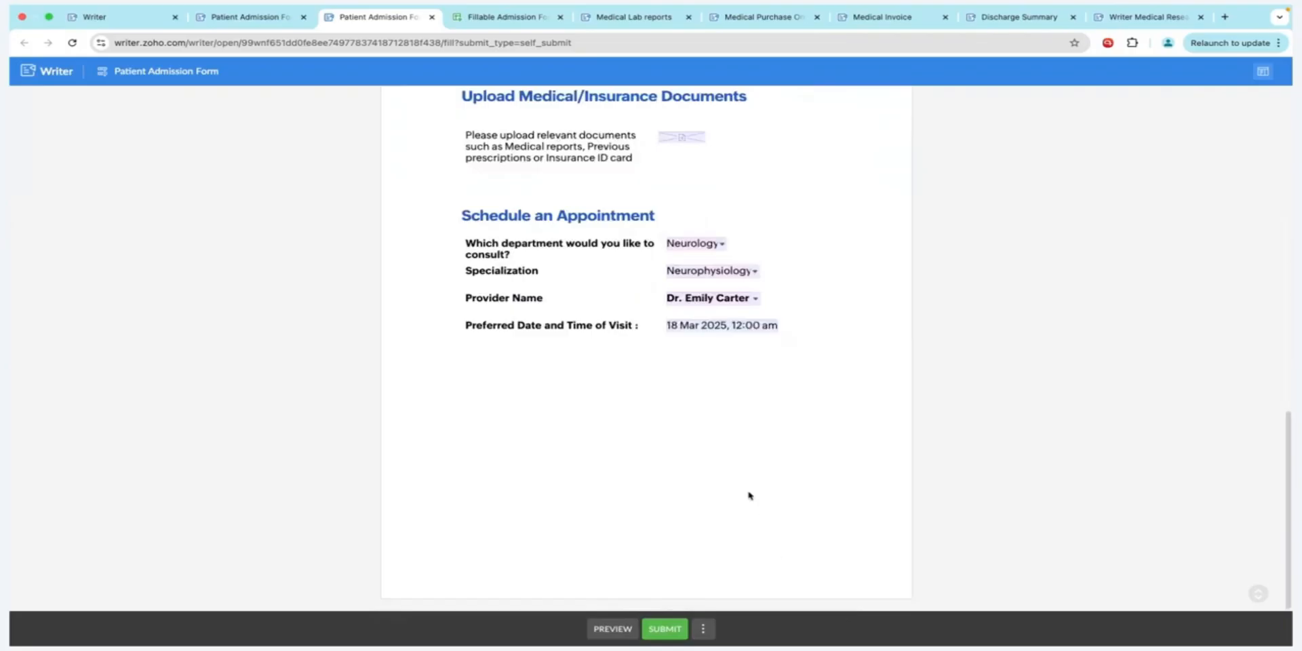
pyautogui.click(654, 628)
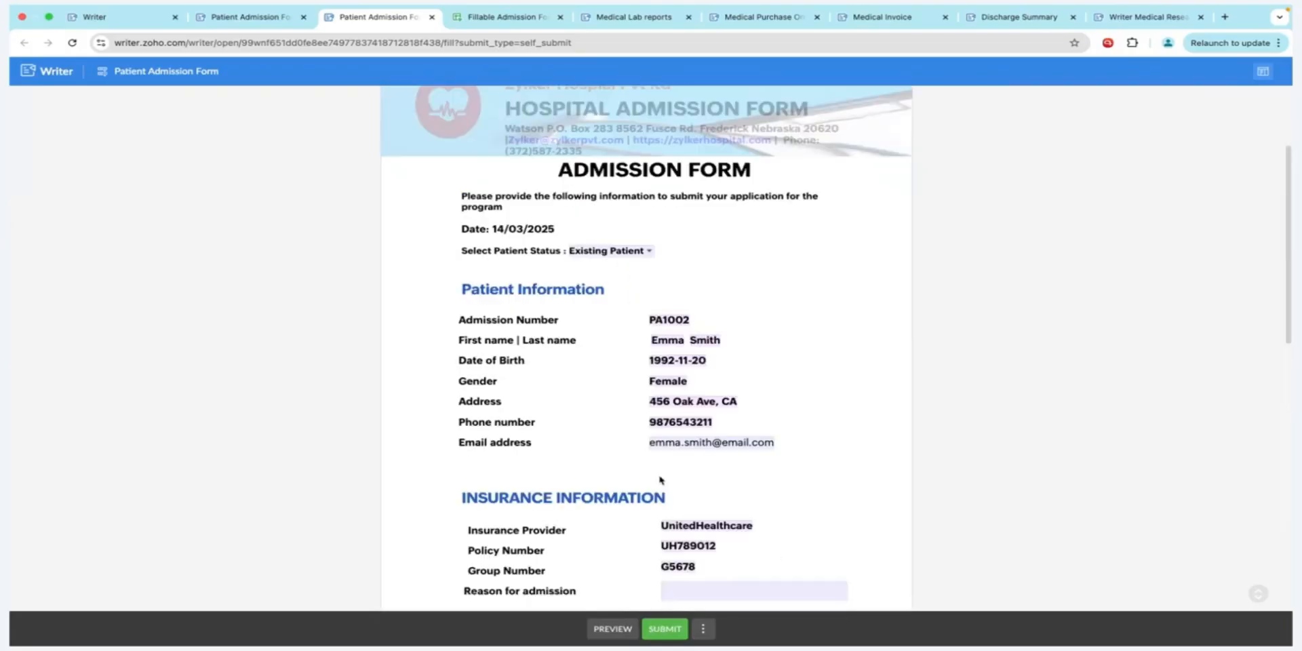
# Change the patient status to New Patient and review the form's patient, insurance, upload and appointment sections
pyautogui.click(617, 303)
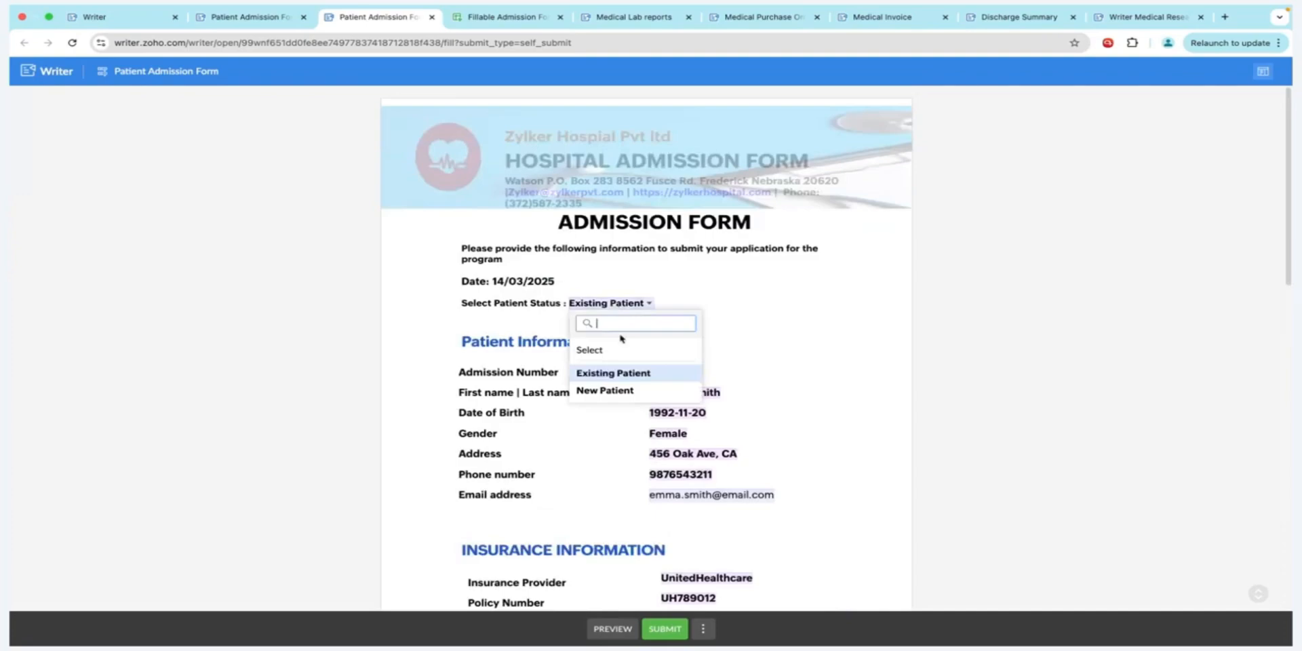
pyautogui.click(619, 390)
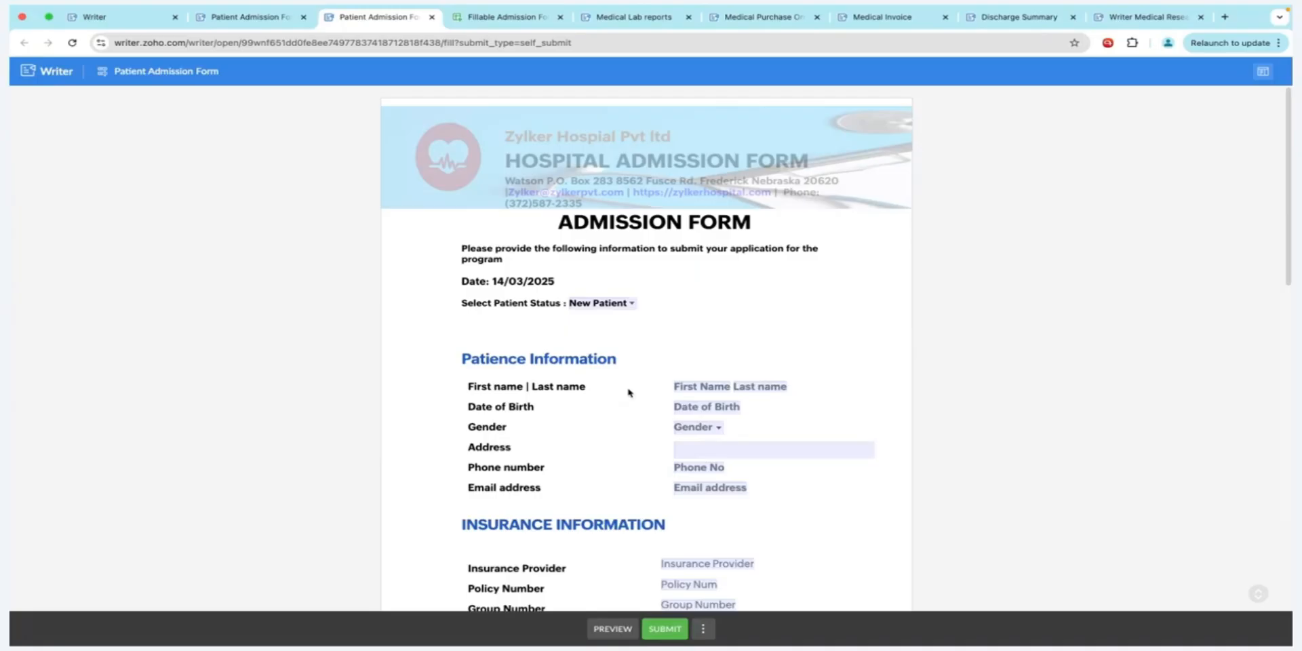
pyautogui.scroll(-1, 629, 392)
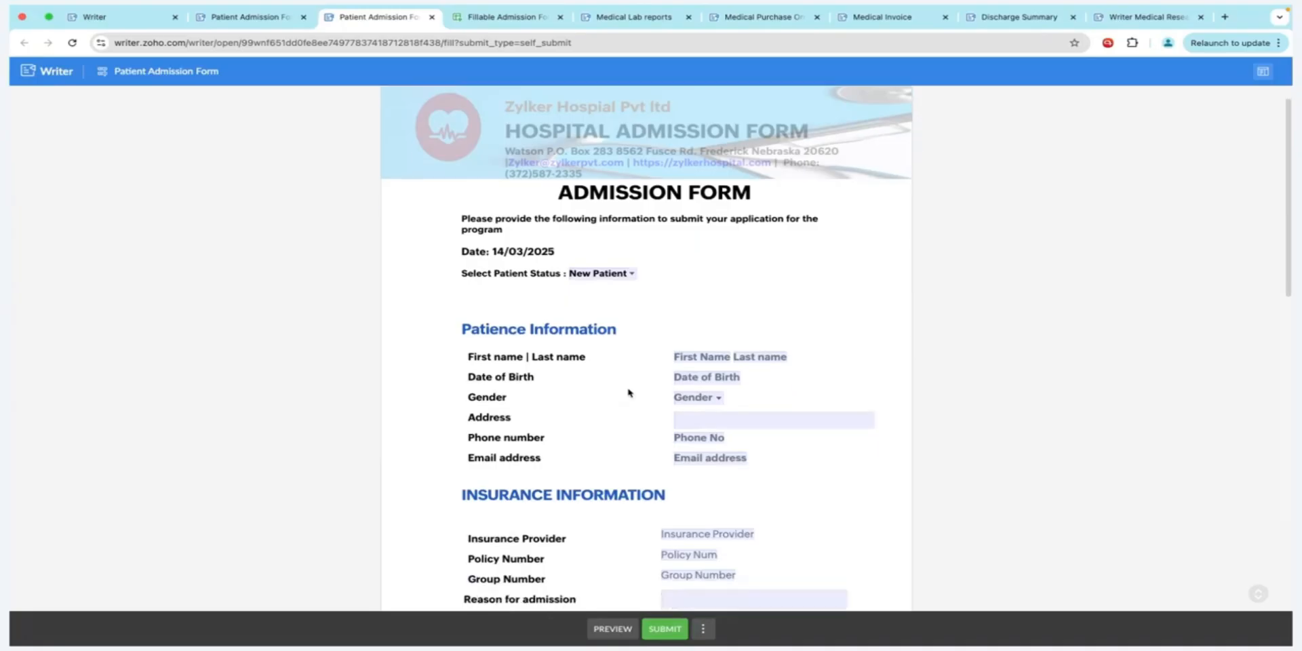
pyautogui.scroll(-3, 629, 392)
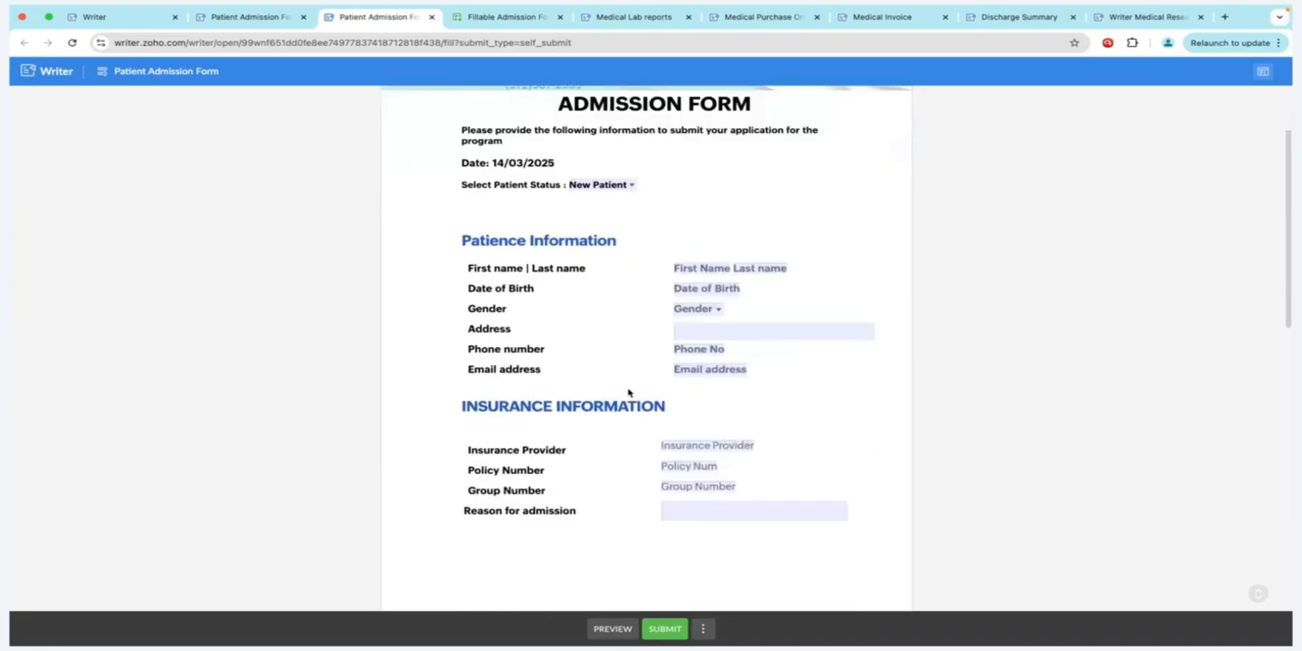
pyautogui.scroll(-15, 629, 391)
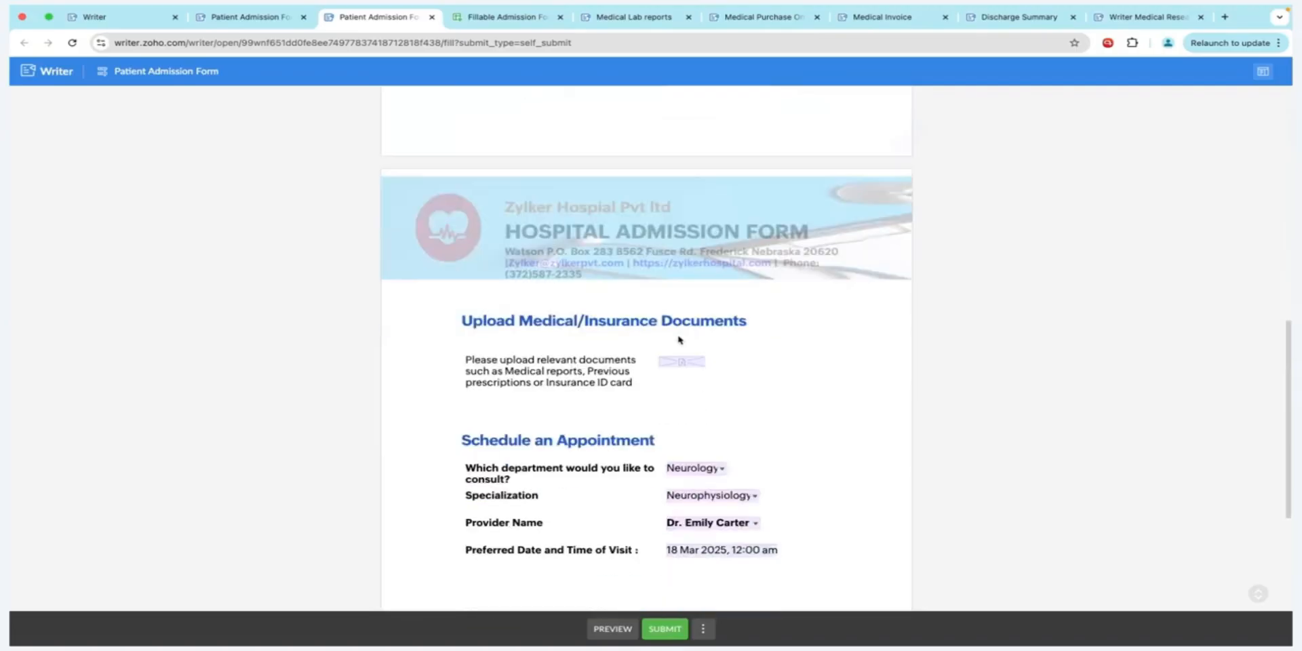
pyautogui.scroll(-6, 678, 339)
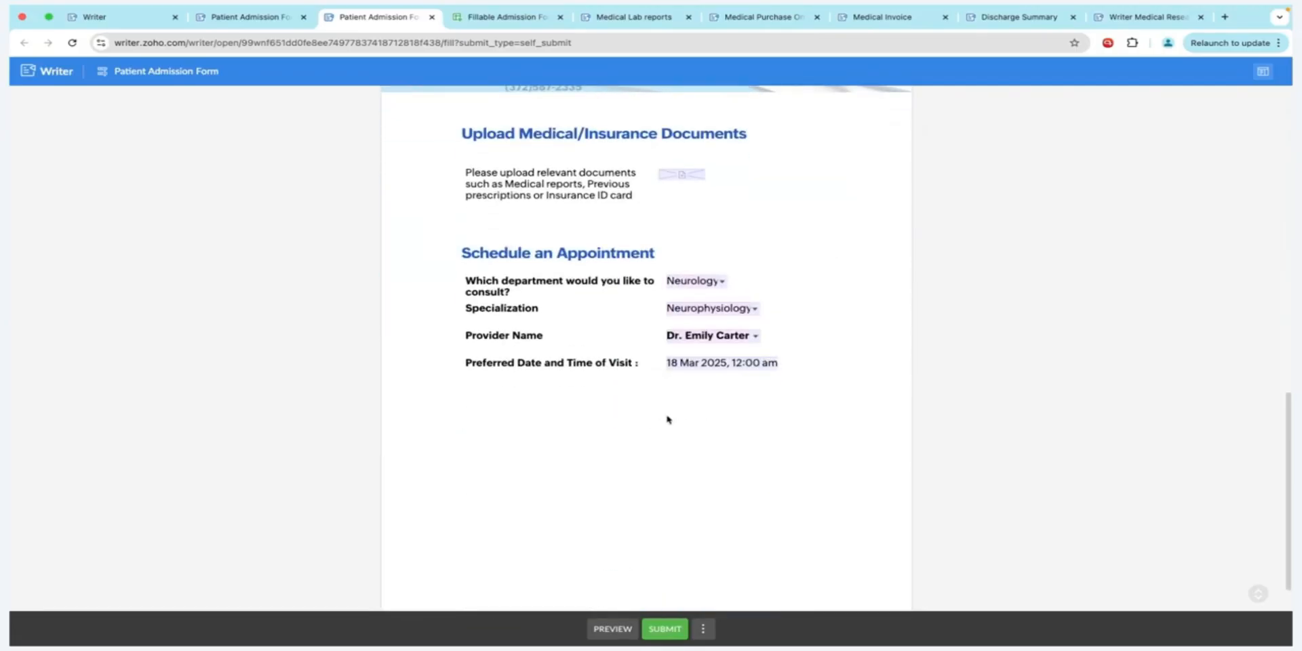
pyautogui.scroll(20, 669, 417)
# Switch to the Fillable Admission Form Sheet spreadsheet and close it
pyautogui.click(551, 18)
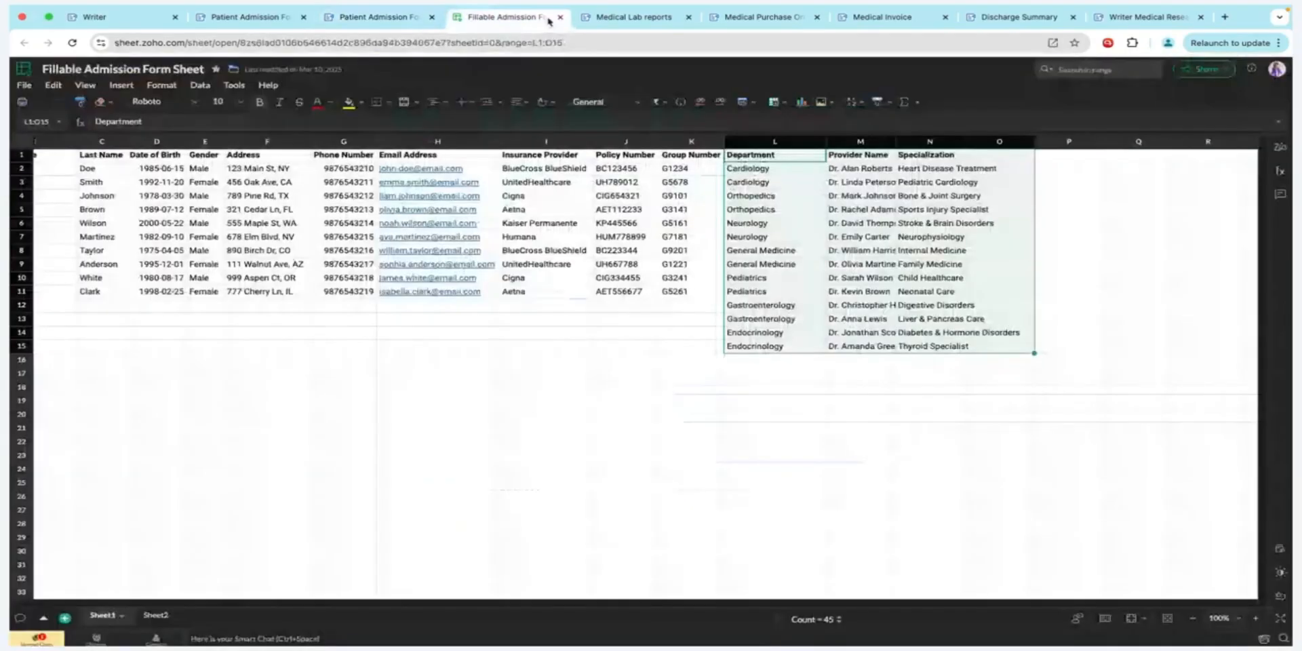
pyautogui.click(558, 17)
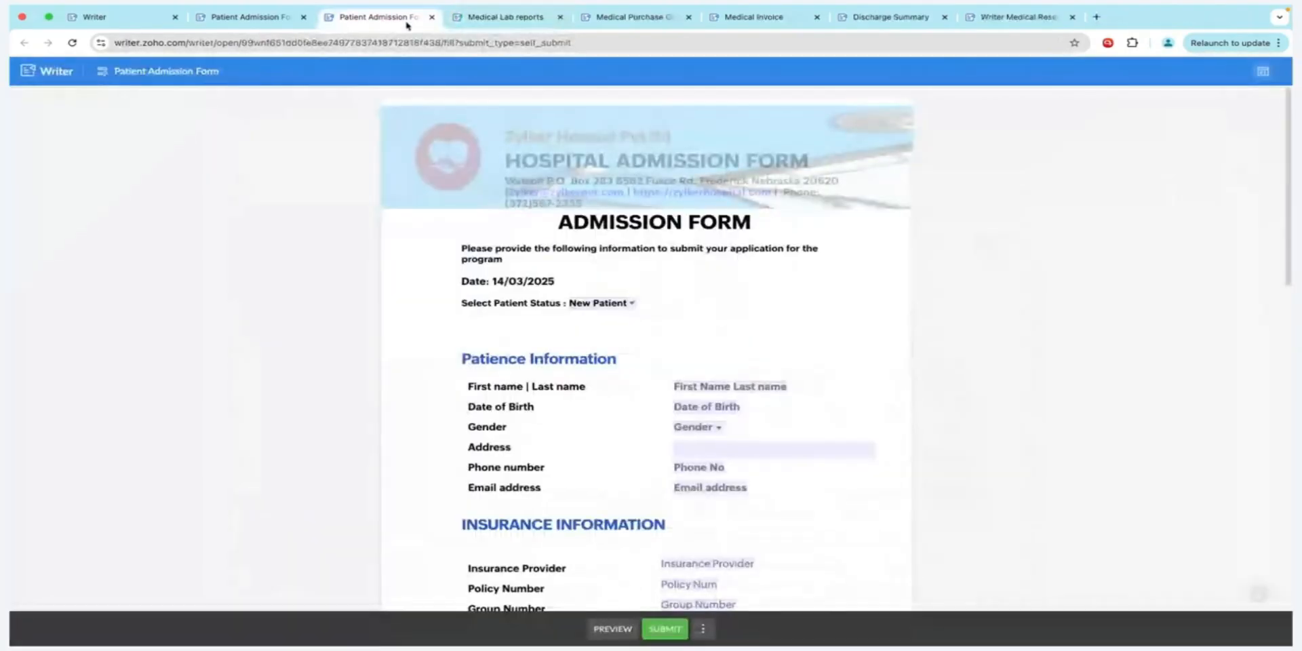